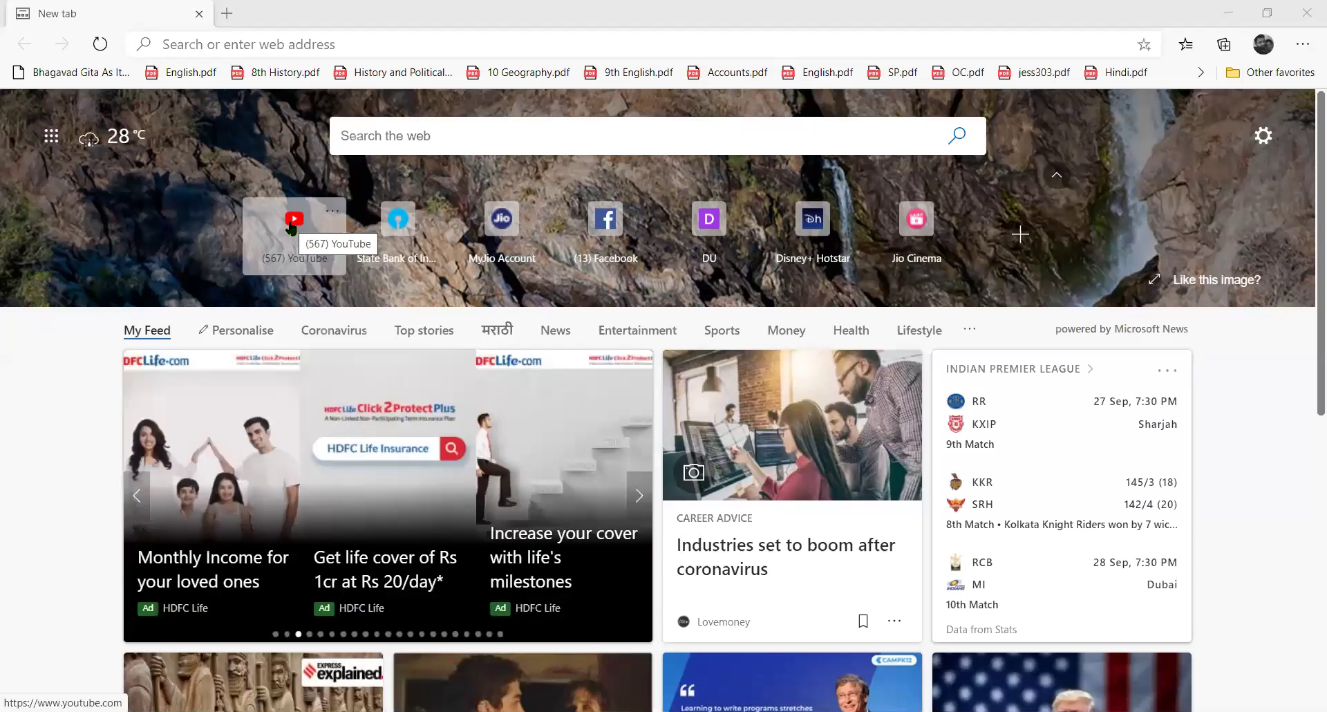
- Go to your own channel and start the 'Introduction to computer lecture' video
{"action": "left_click", "coordinate": [291, 228]}
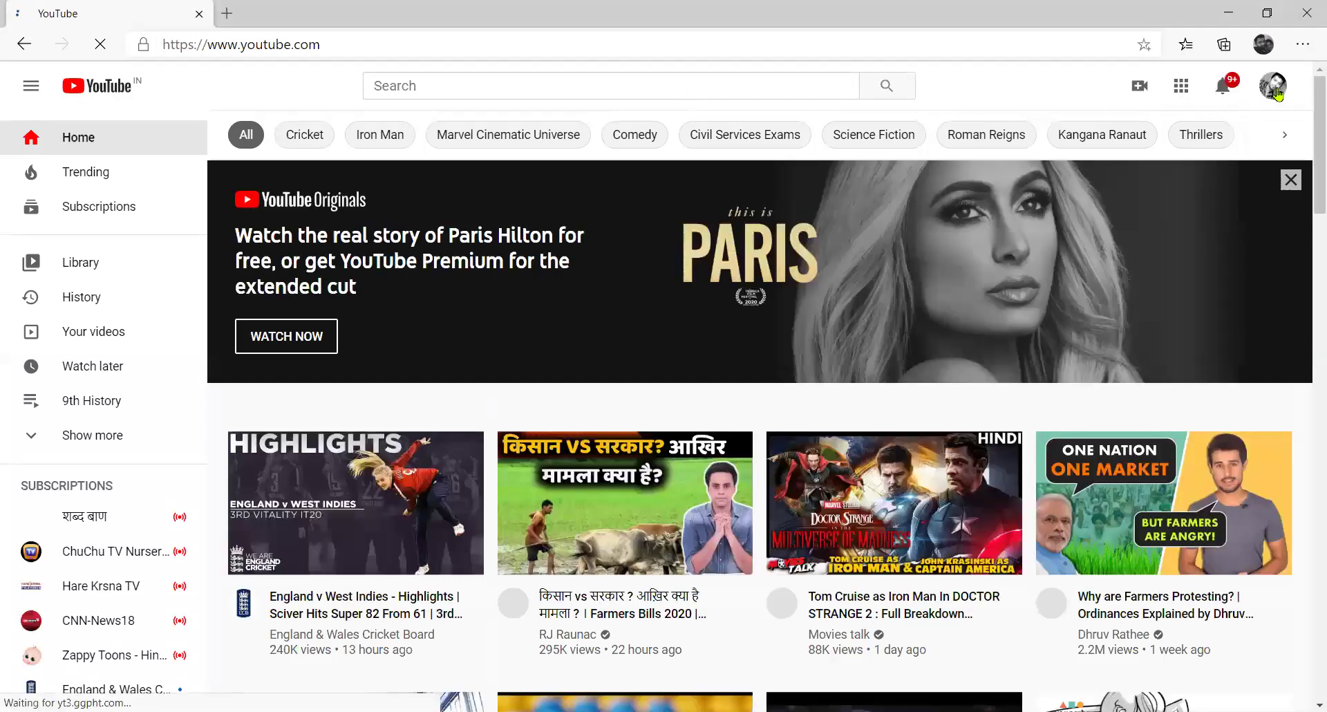
{"action": "left_click", "coordinate": [1275, 89]}
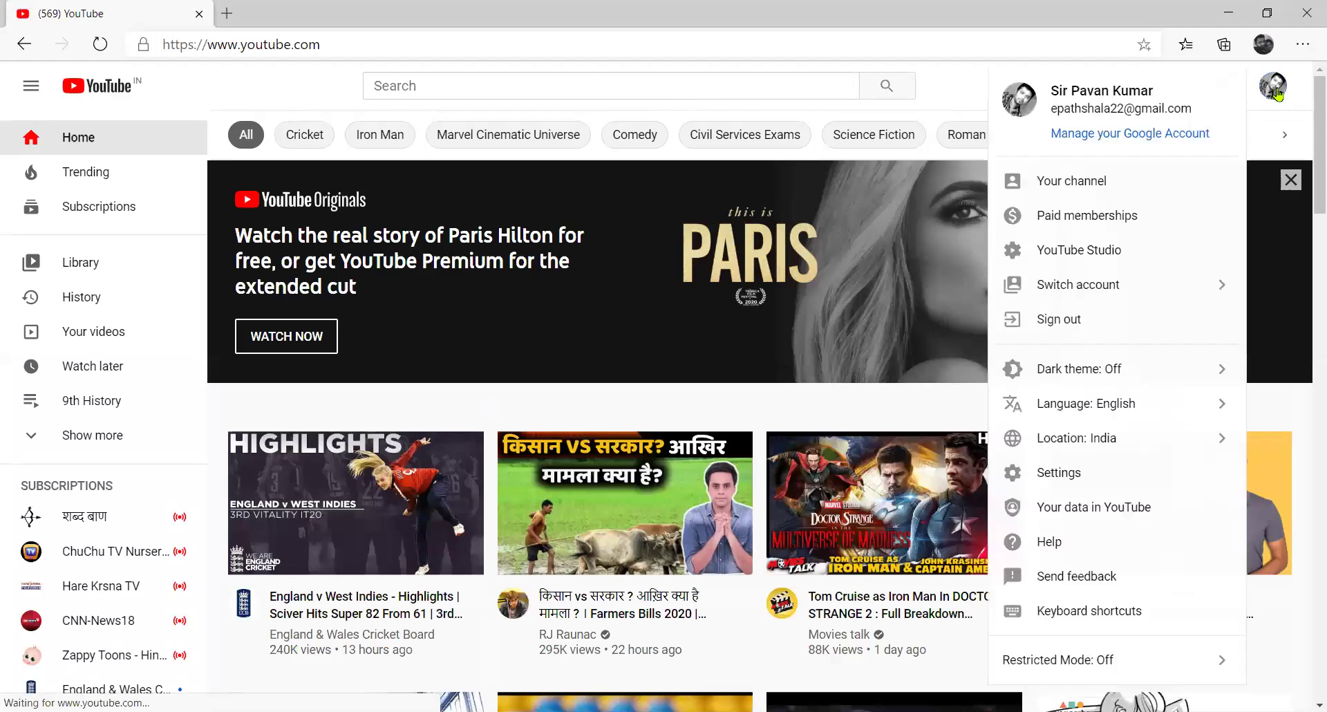
{"action": "left_click", "coordinate": [1076, 182]}
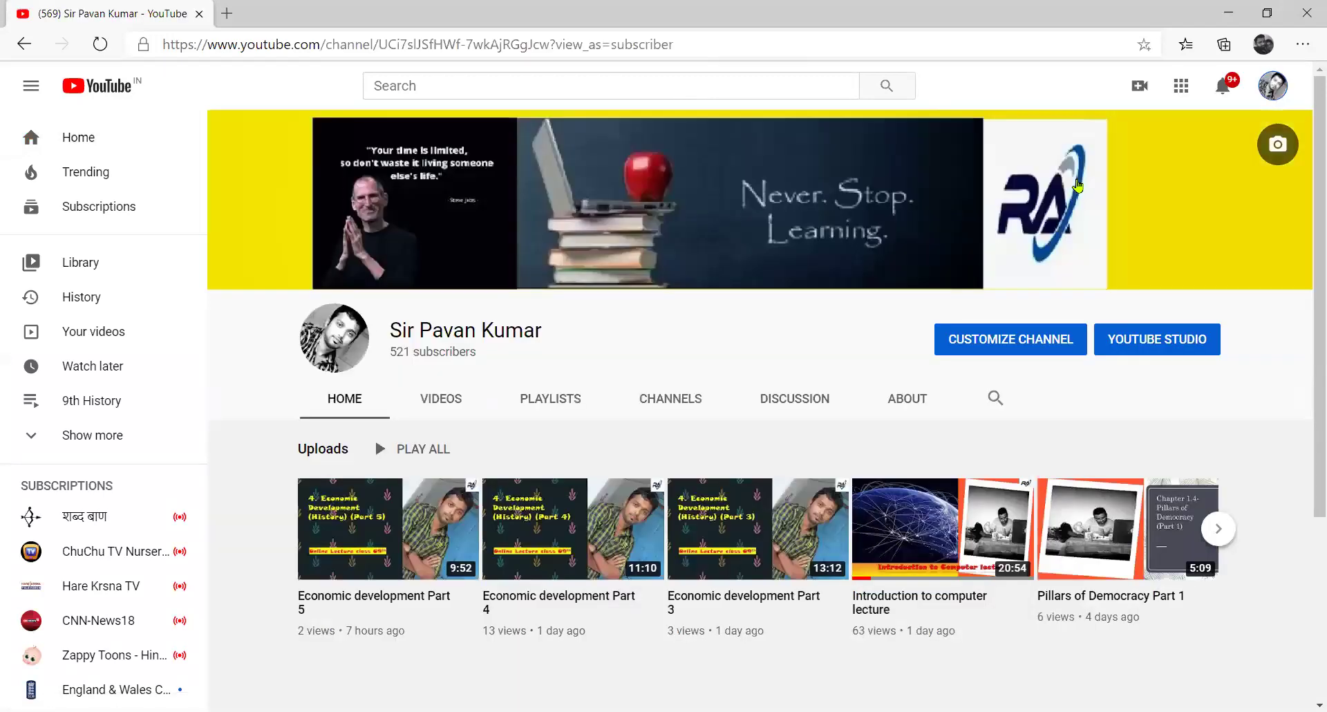
{"action": "left_click", "coordinate": [871, 598]}
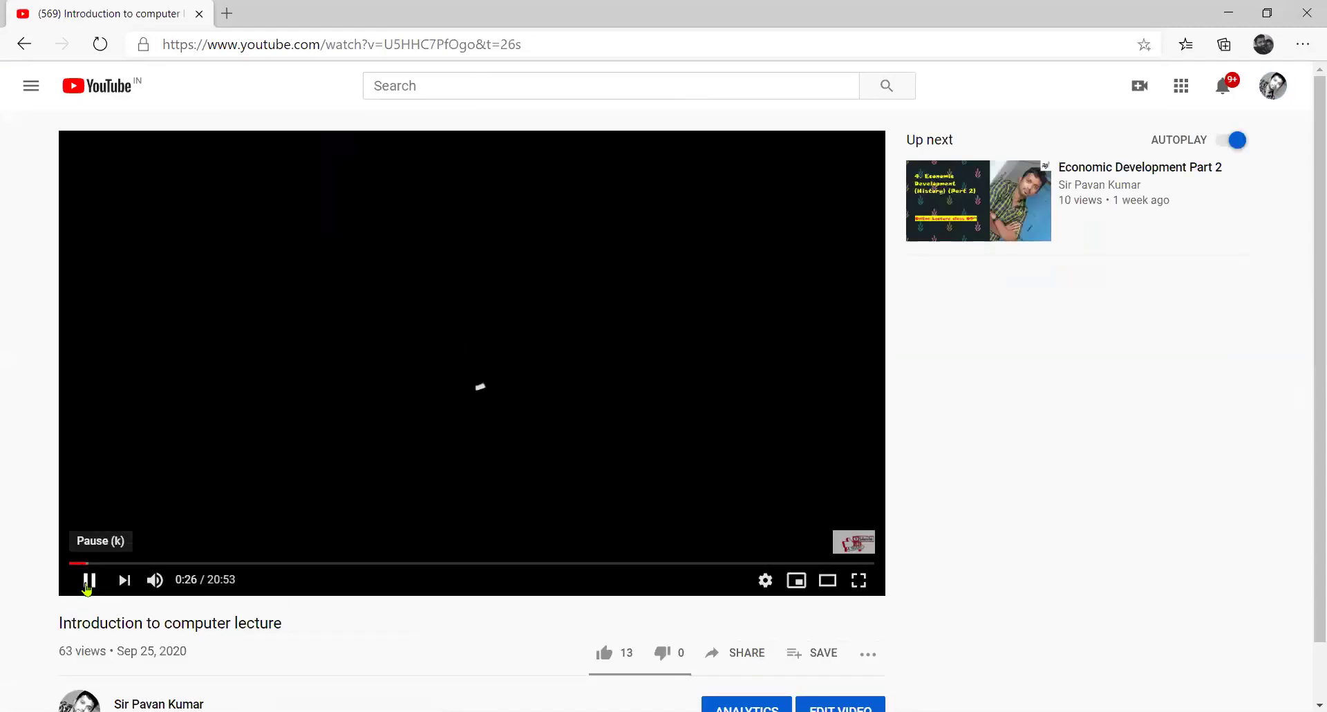
- Pause the lecture to inspect its current watermark, then return to your channel page
{"action": "left_click", "coordinate": [88, 584]}
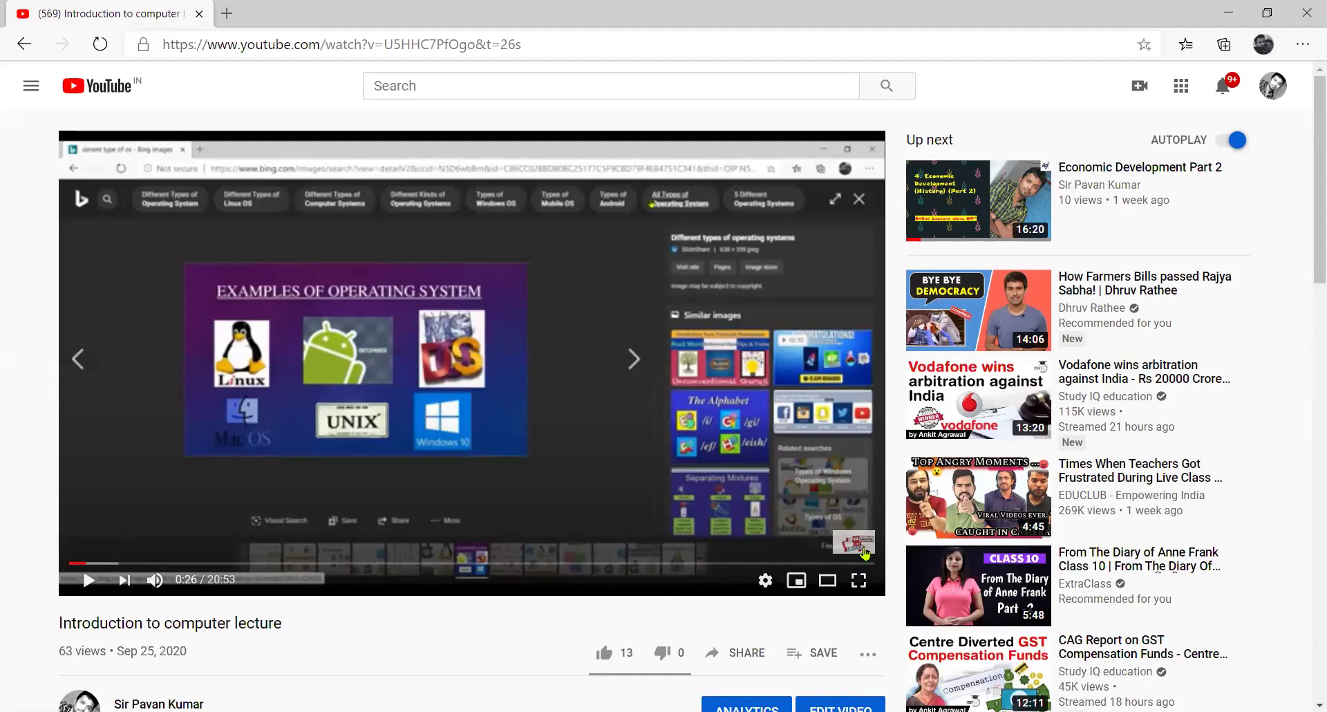
{"action": "mouse_move", "coordinate": [863, 550]}
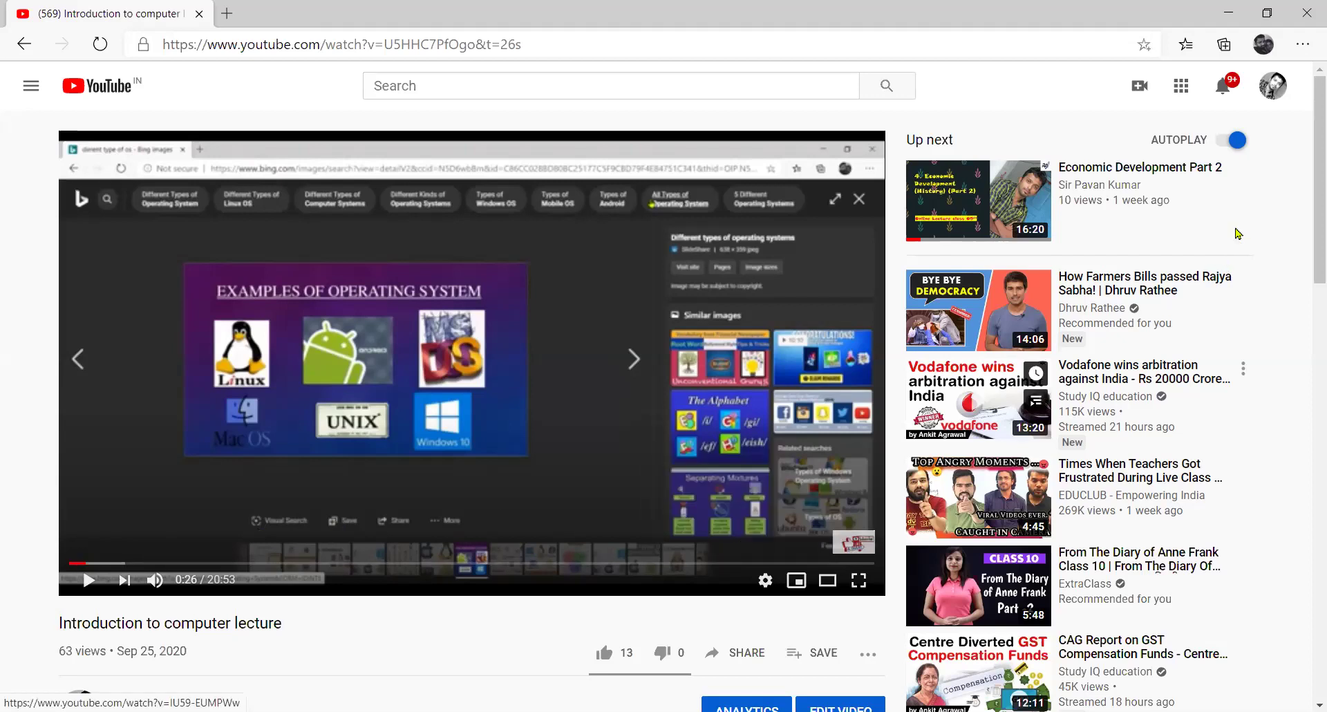
{"action": "left_click", "coordinate": [1274, 87]}
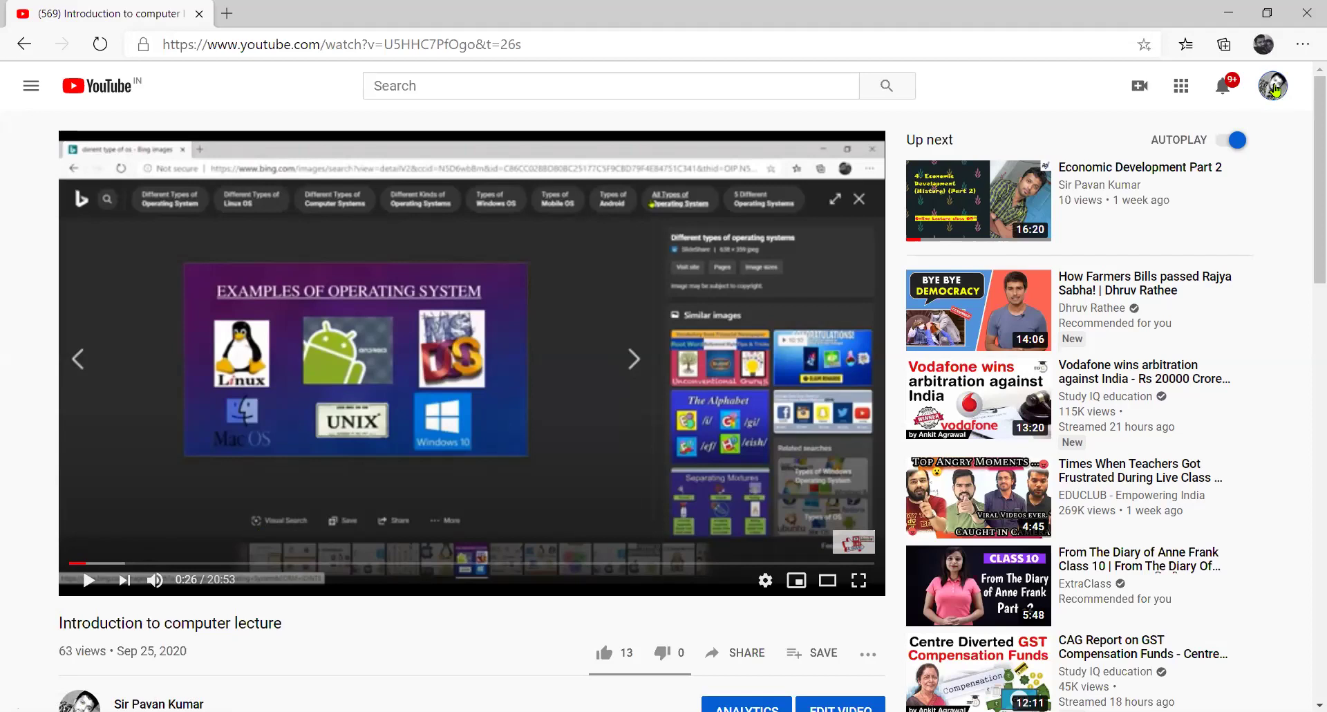
{"action": "left_click", "coordinate": [1105, 176]}
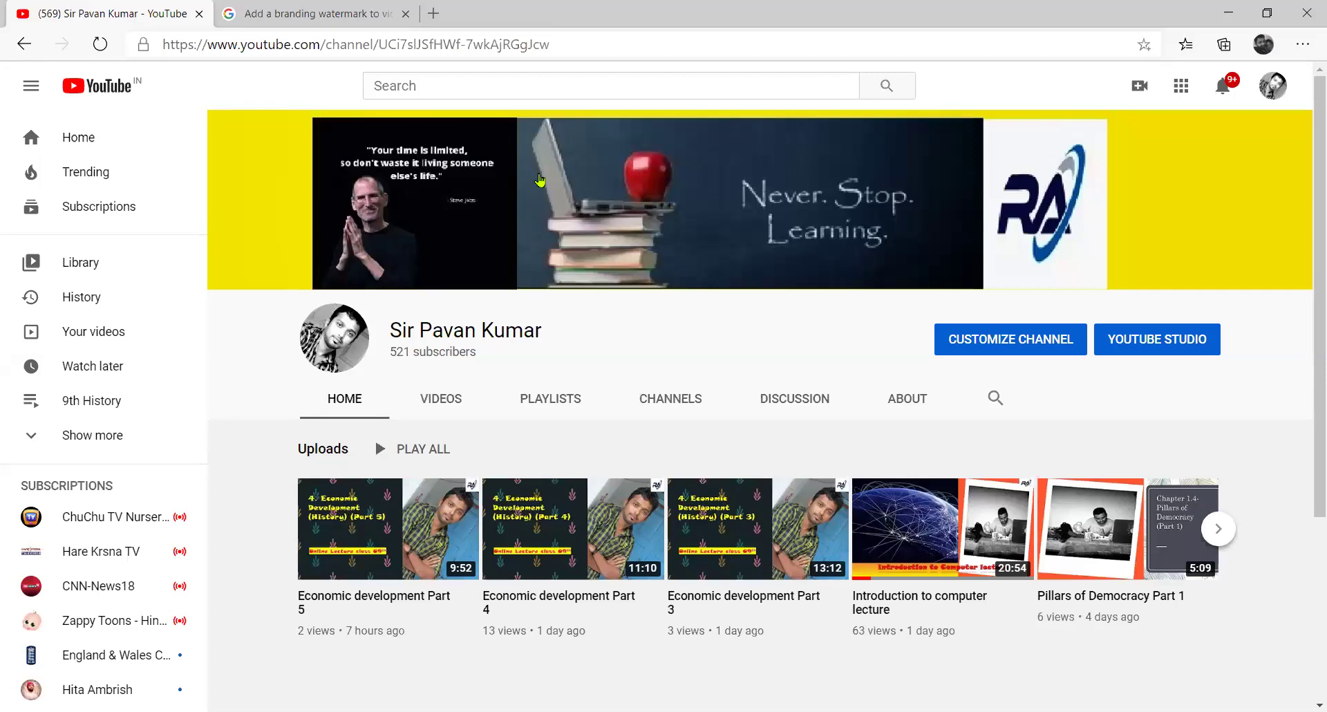
- Bring up your channel's YouTube Studio dashboard via the account menu
{"action": "left_click", "coordinate": [1138, 347]}
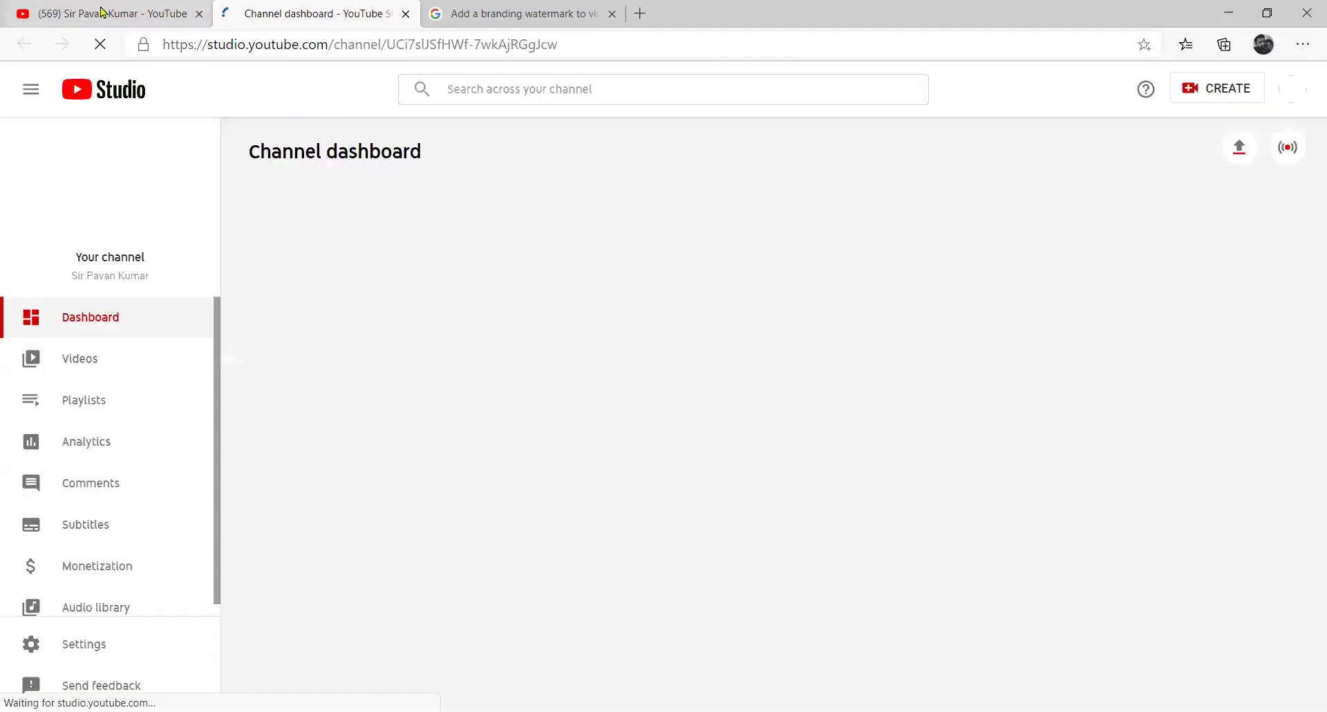
{"action": "left_click", "coordinate": [101, 12]}
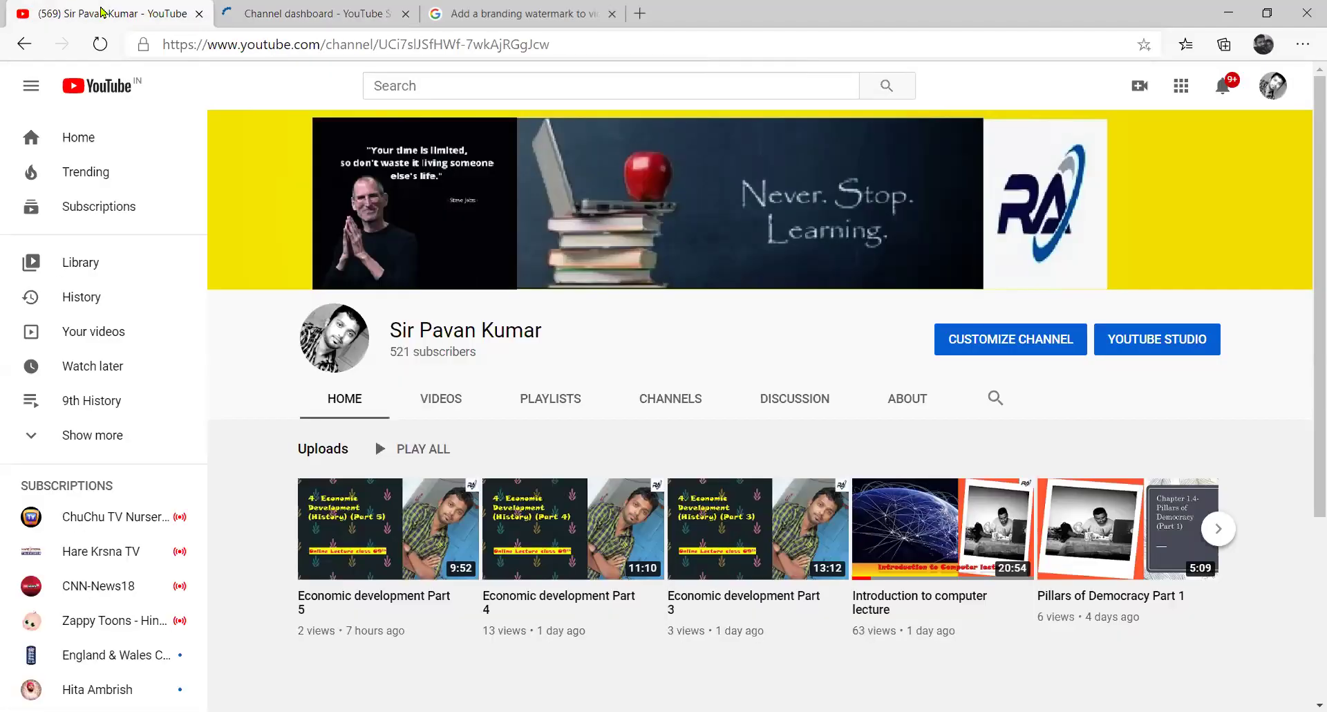
{"action": "left_click", "coordinate": [1273, 97]}
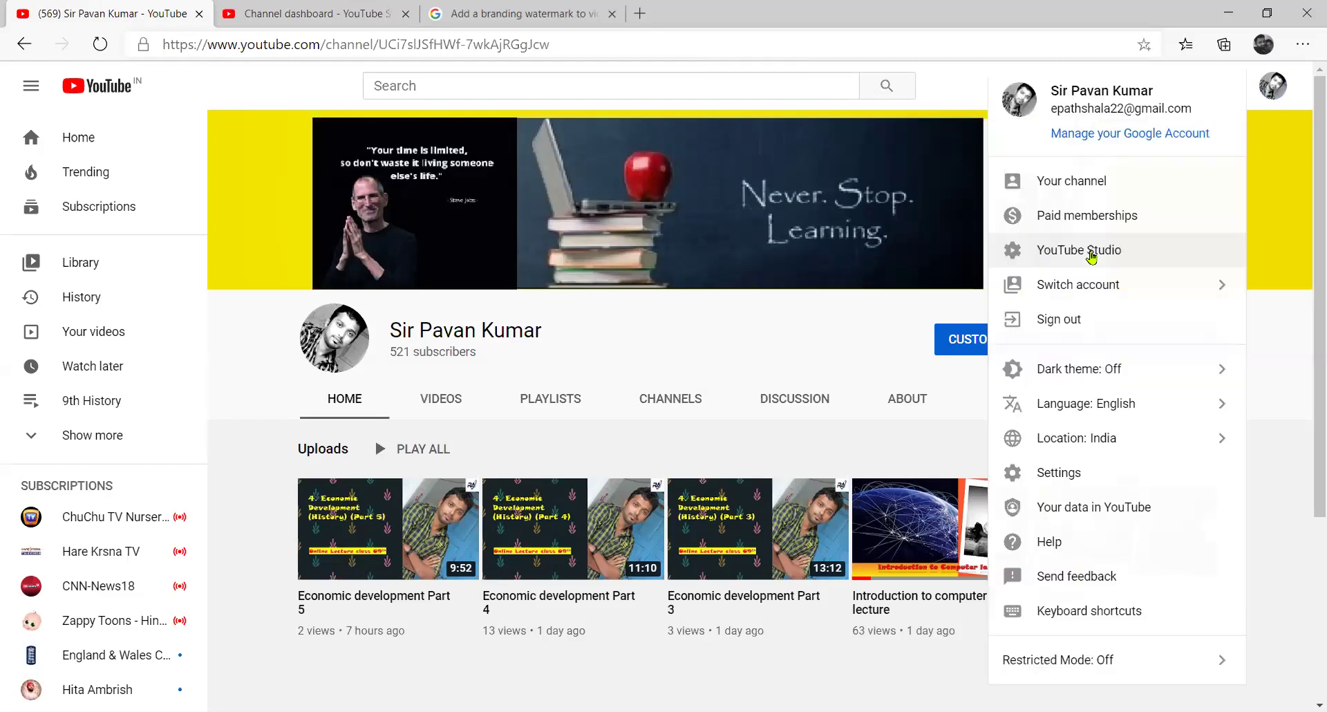
{"action": "left_click", "coordinate": [1090, 254]}
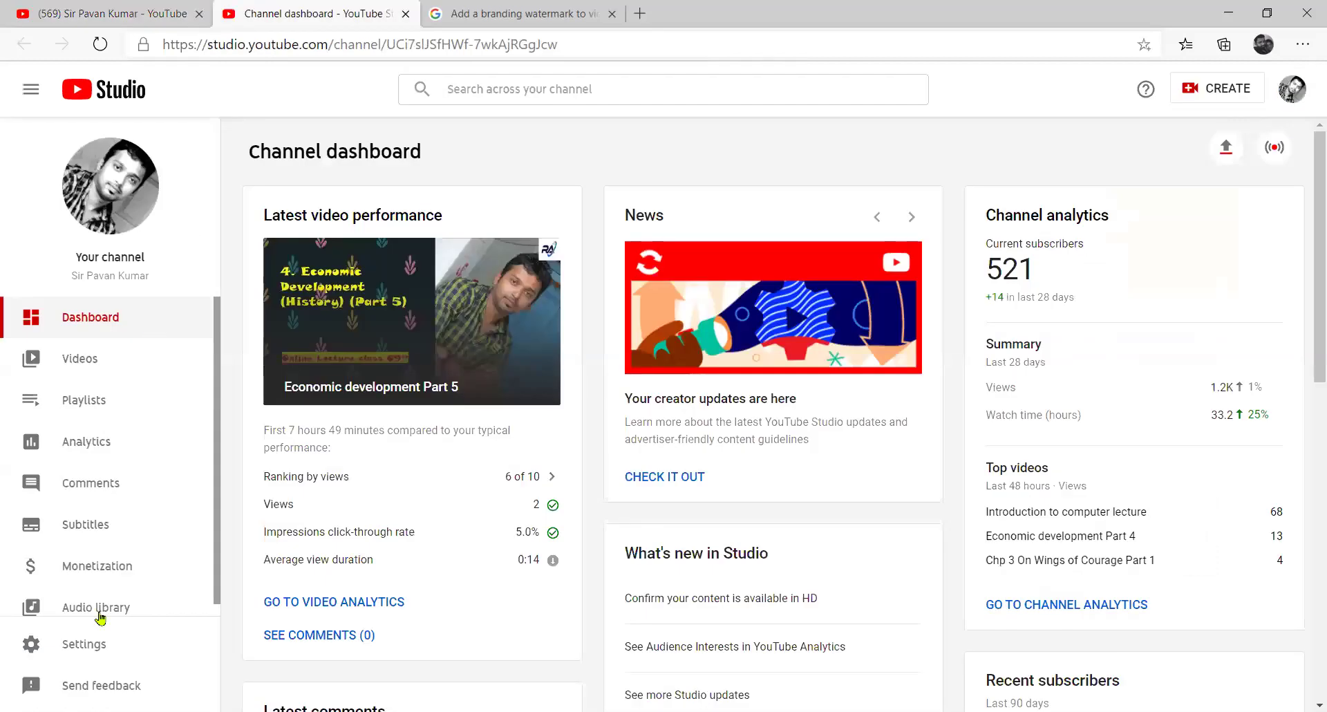
- Under Settings > Channel > Branding, remove the existing video watermark
{"action": "left_click", "coordinate": [101, 652]}
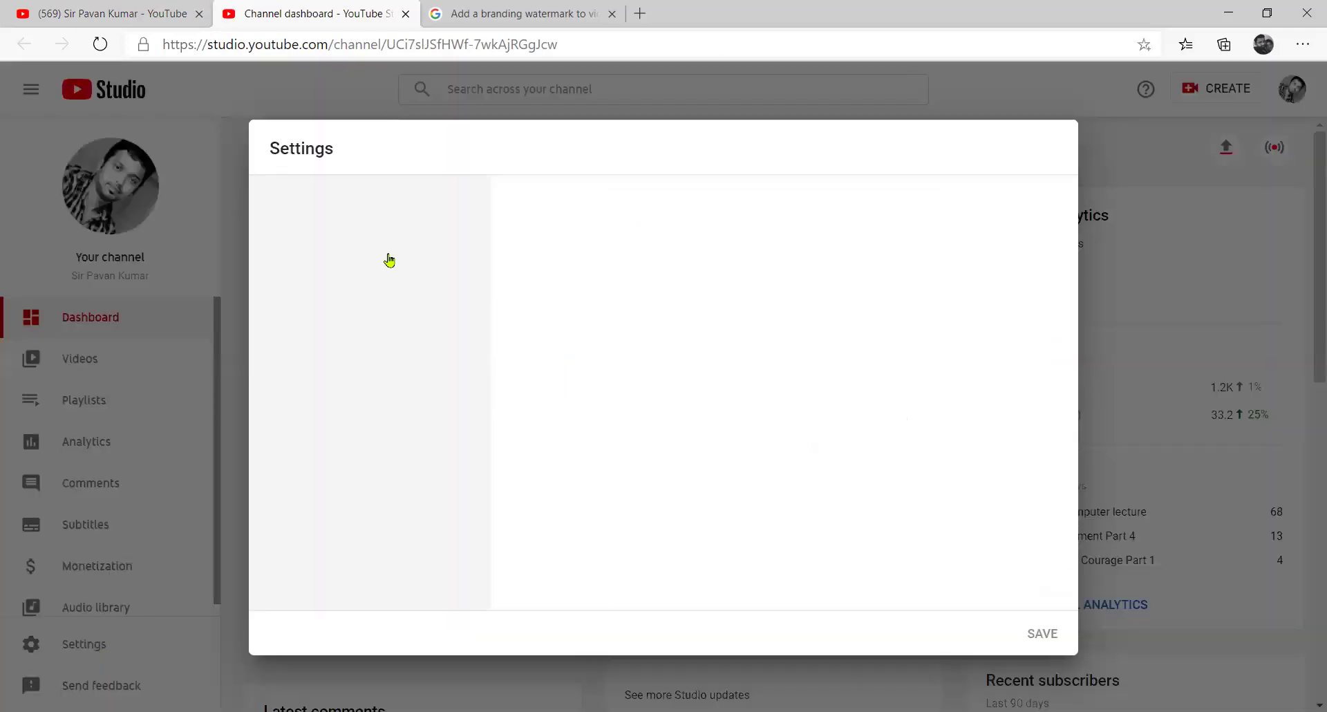
{"action": "left_click", "coordinate": [340, 250]}
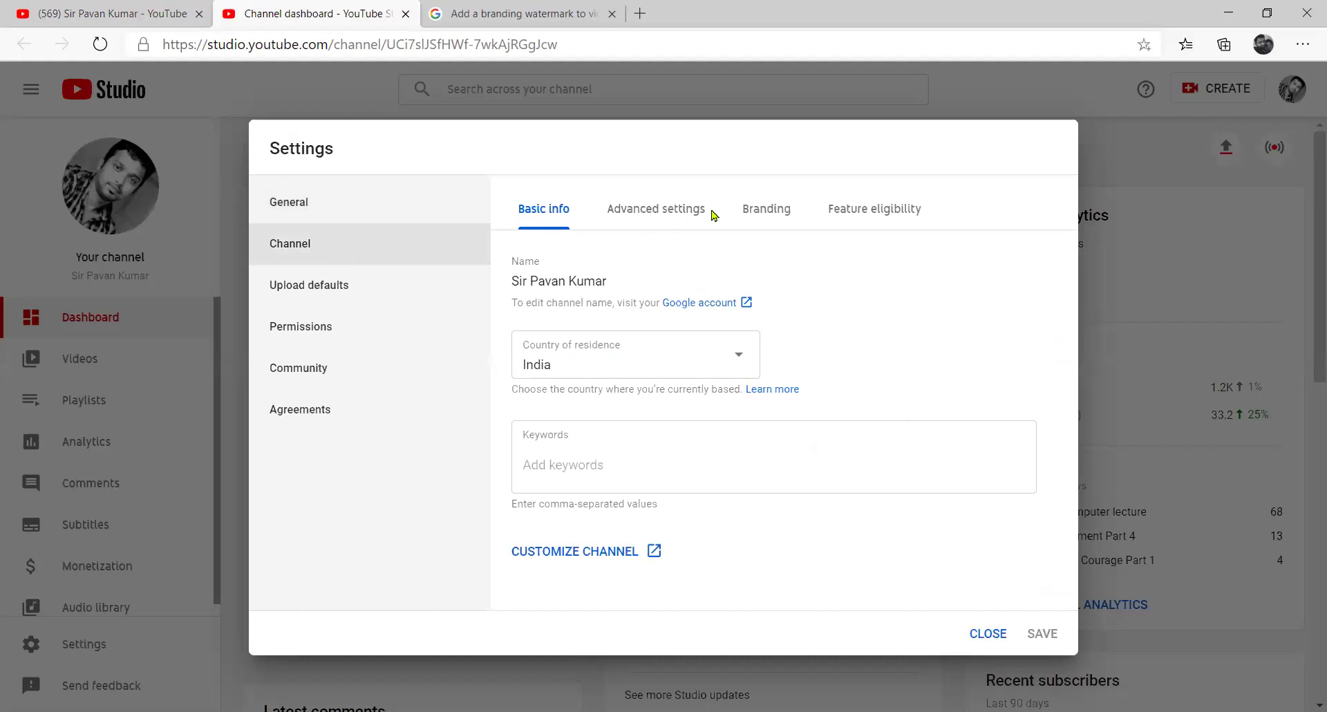
{"action": "left_click", "coordinate": [775, 218]}
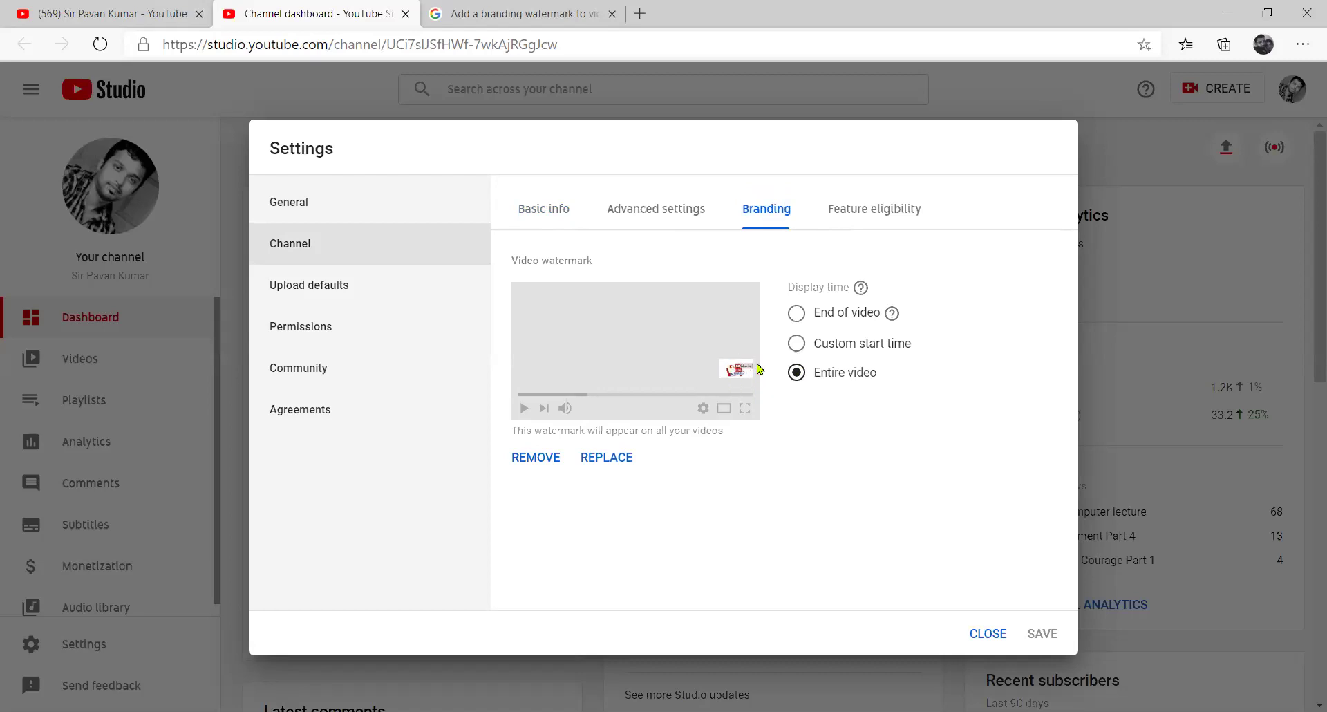
{"action": "left_click", "coordinate": [537, 459]}
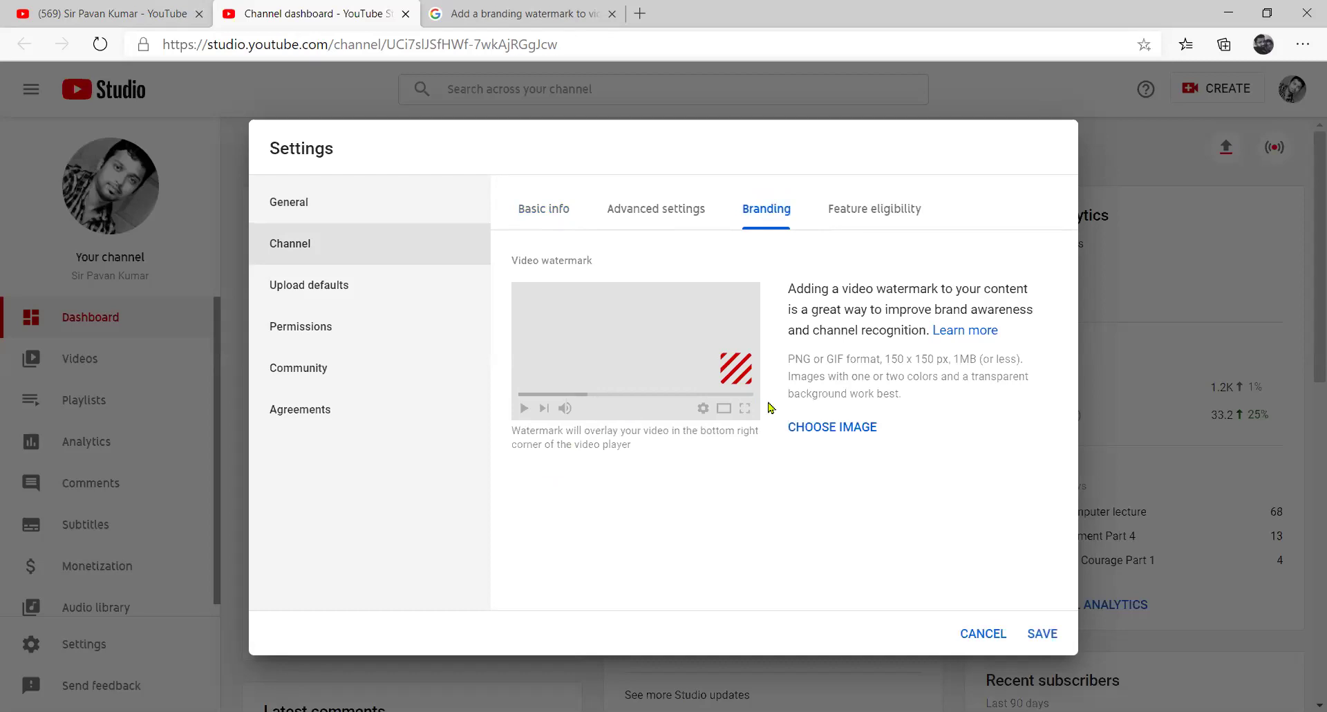
- Try Slide11 from Pictures as the watermark; it fails with an incorrect aspect ratio error
{"action": "left_click", "coordinate": [861, 431]}
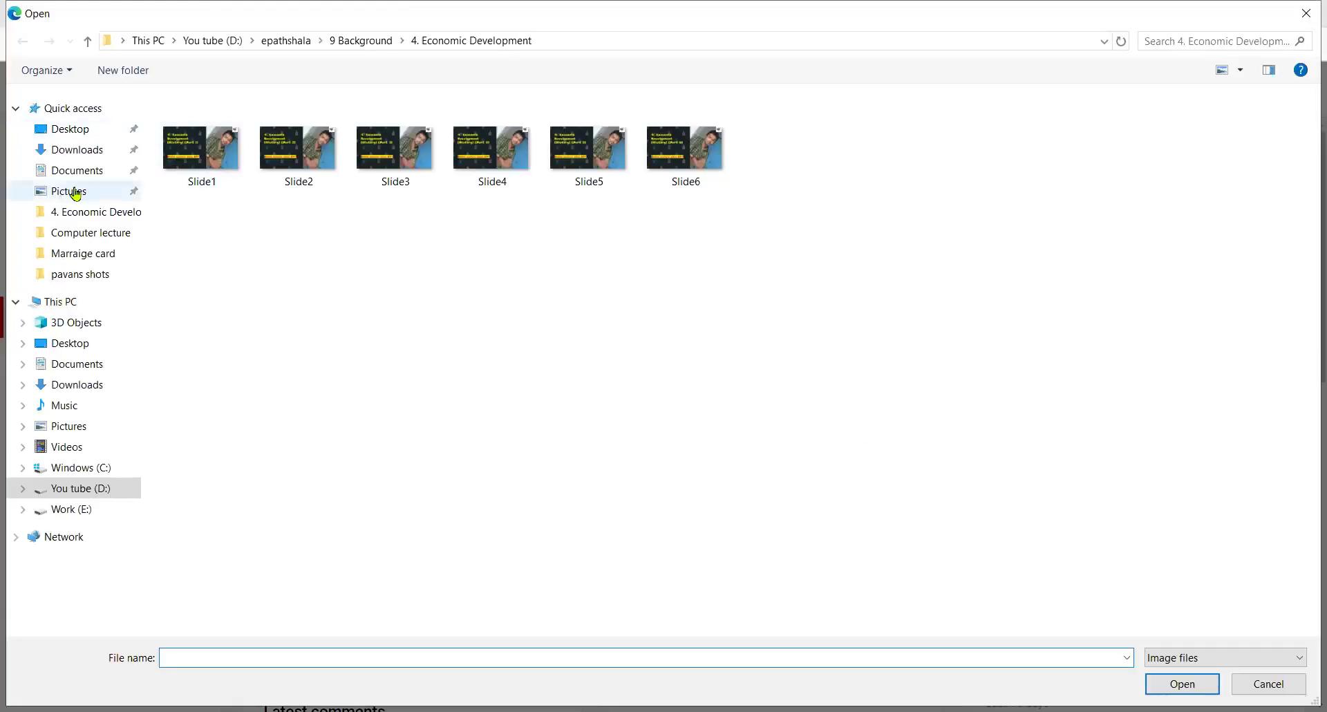
{"action": "left_click", "coordinate": [76, 192]}
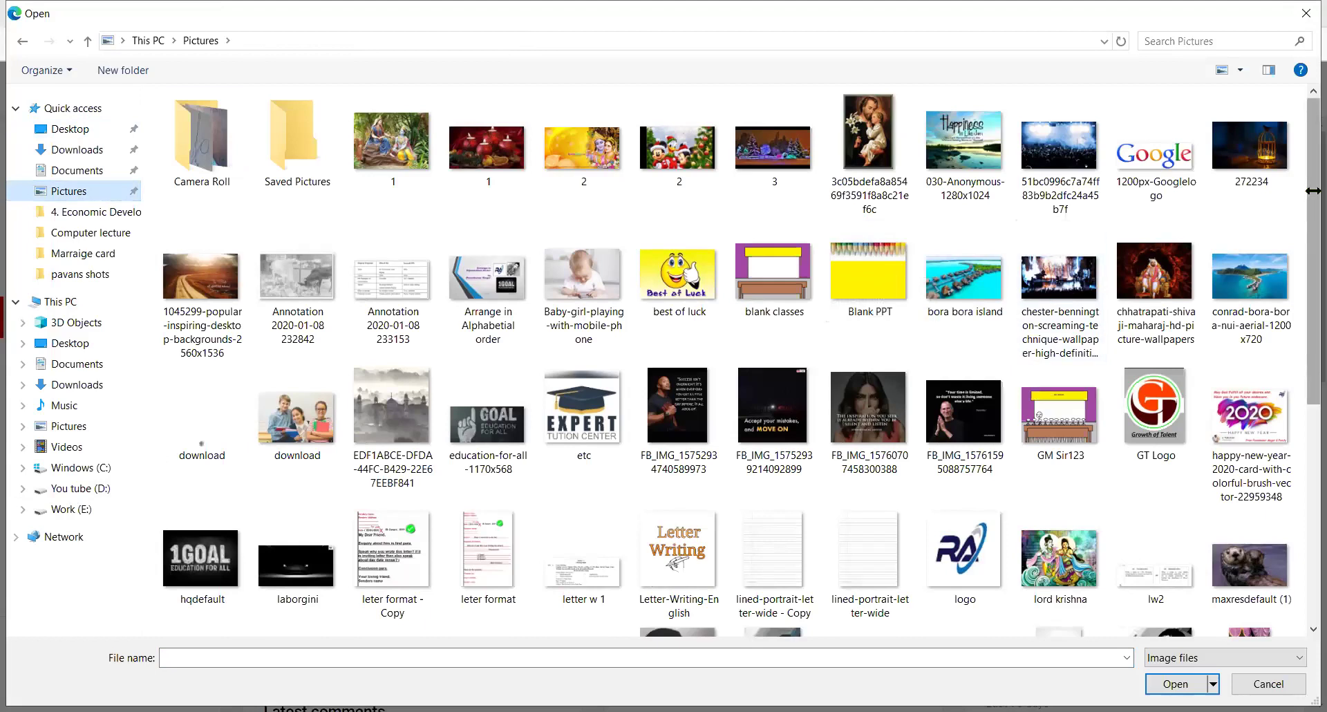
{"action": "left_click_drag", "start_coordinate": [1308, 198], "coordinate": [1312, 336]}
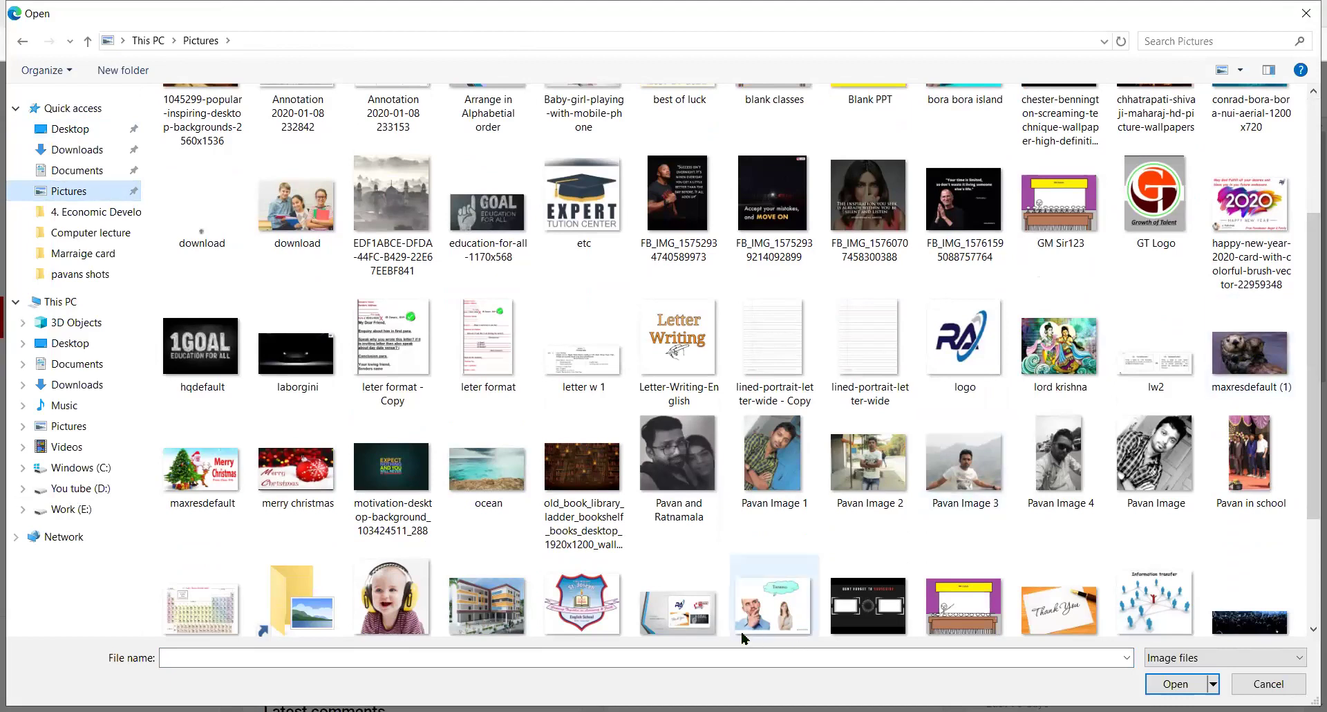
{"action": "left_click", "coordinate": [695, 627]}
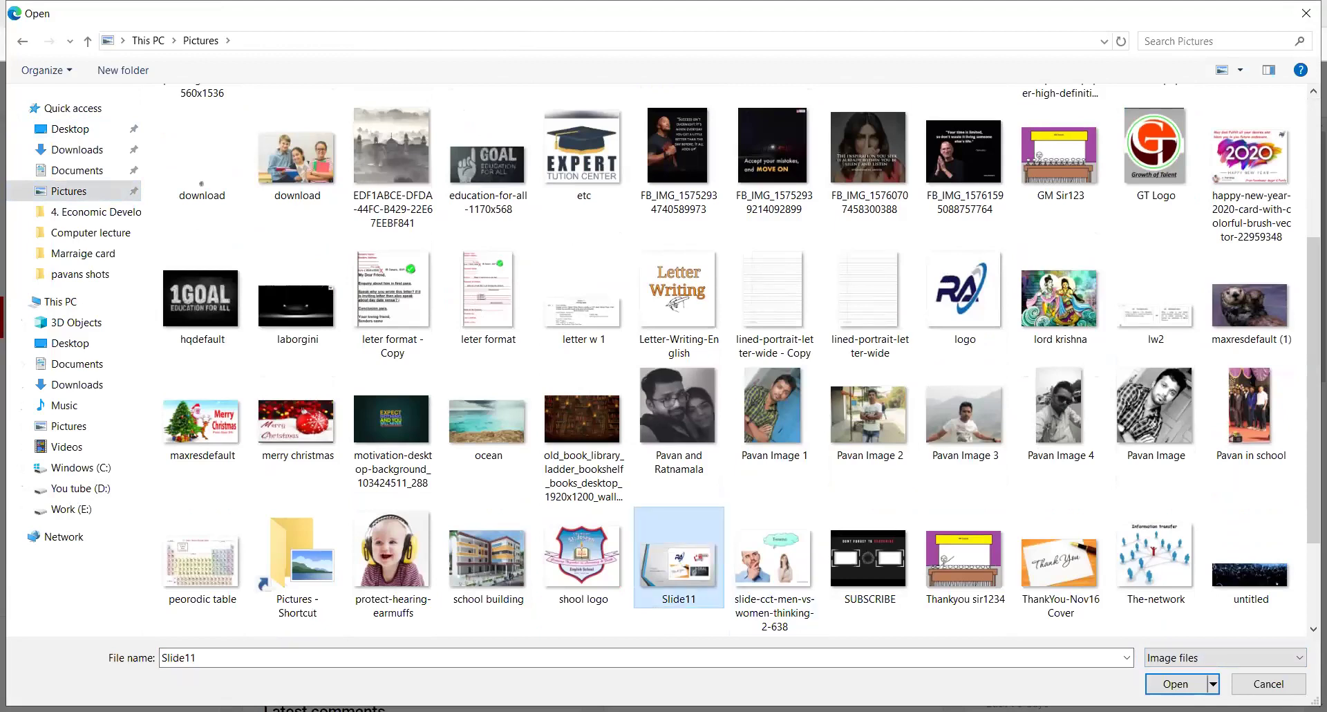
{"action": "left_click", "coordinate": [1192, 684]}
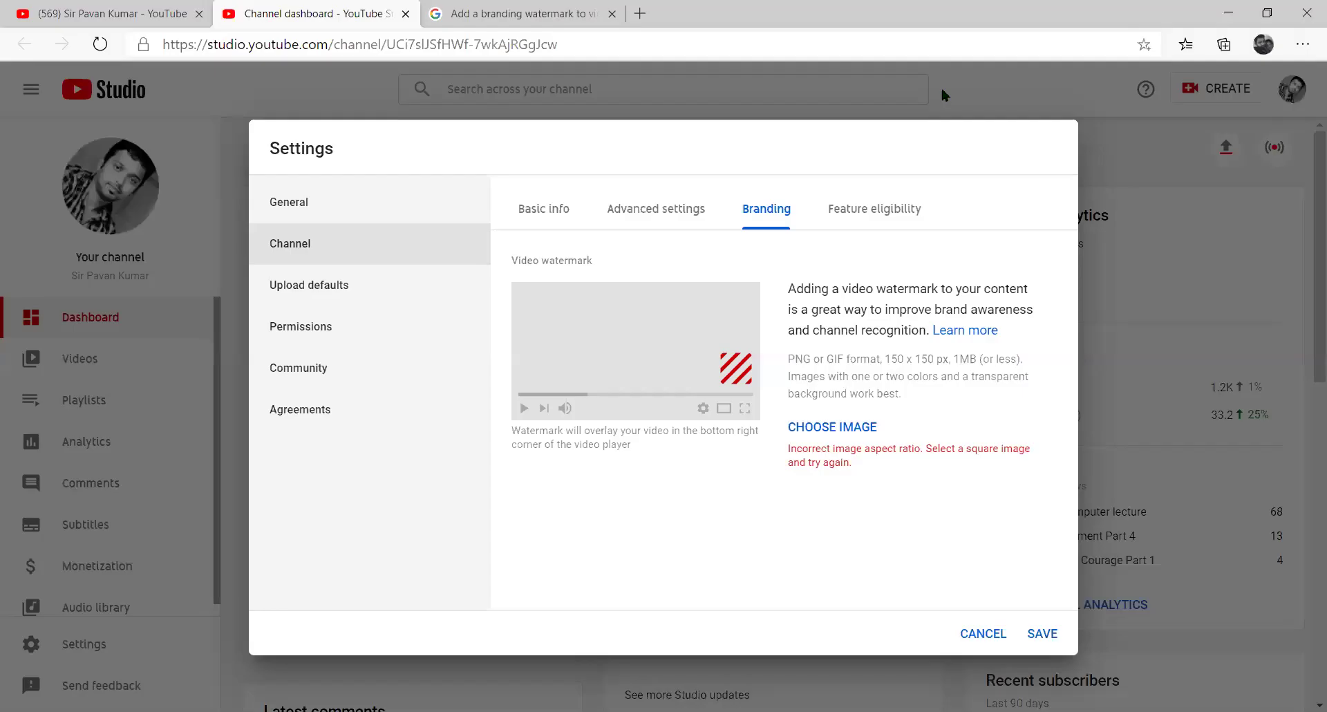
- Try the Branding picture from Pictures as the watermark twice; each gets the non-square error
{"action": "left_click", "coordinate": [830, 430]}
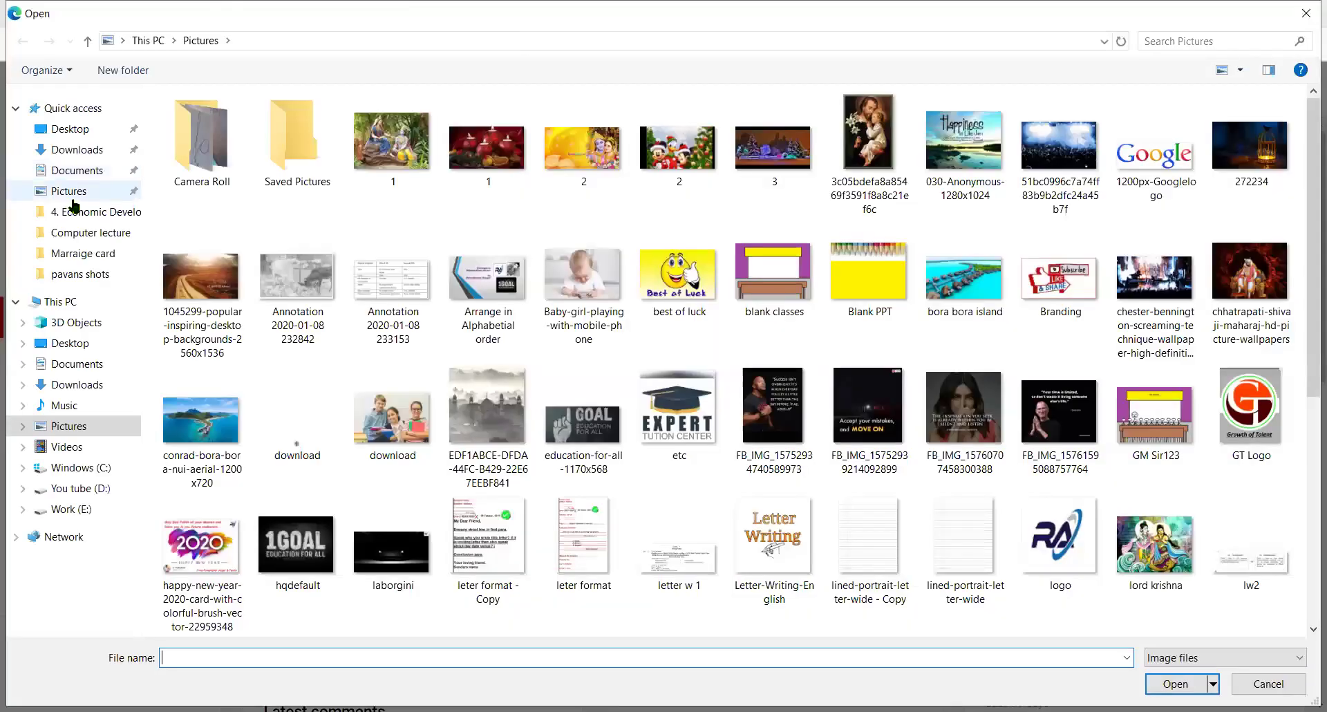
{"action": "key", "text": "b"}
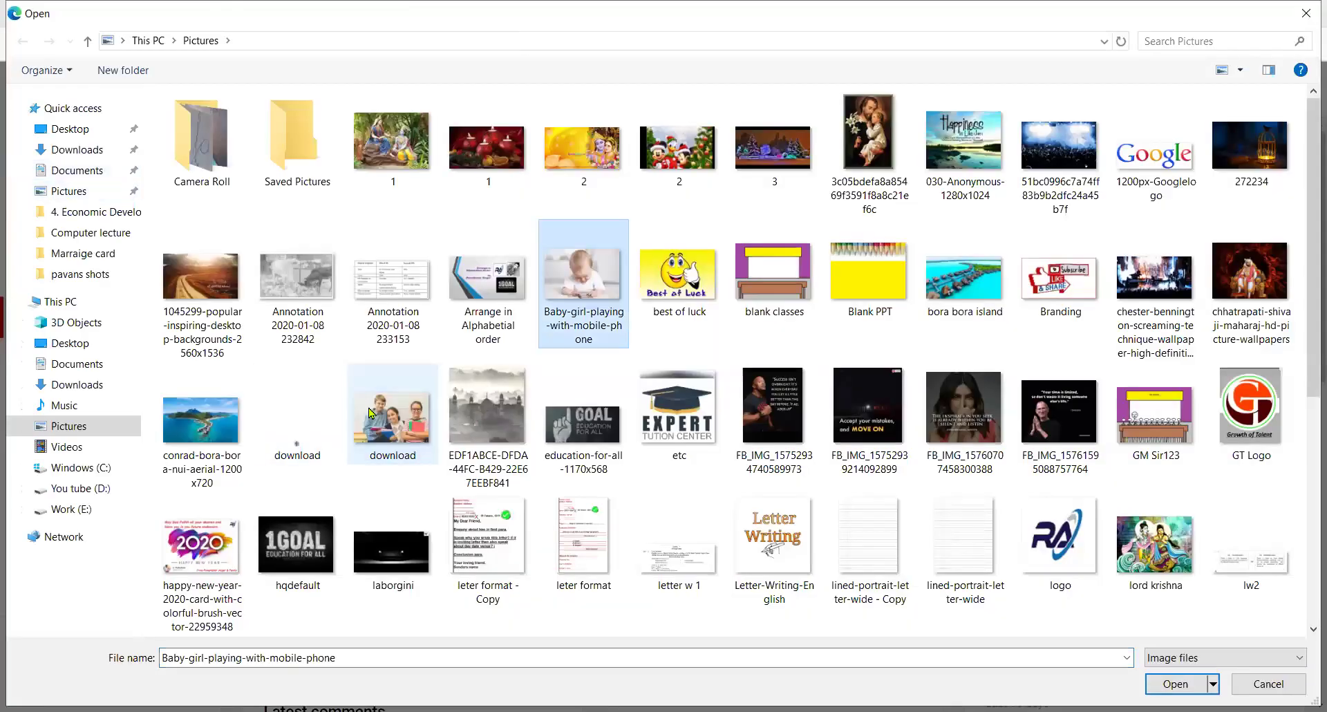
{"action": "key", "text": "b"}
{"action": "key", "text": "b"}
{"action": "key", "text": "b"}
{"action": "key", "text": "b"}
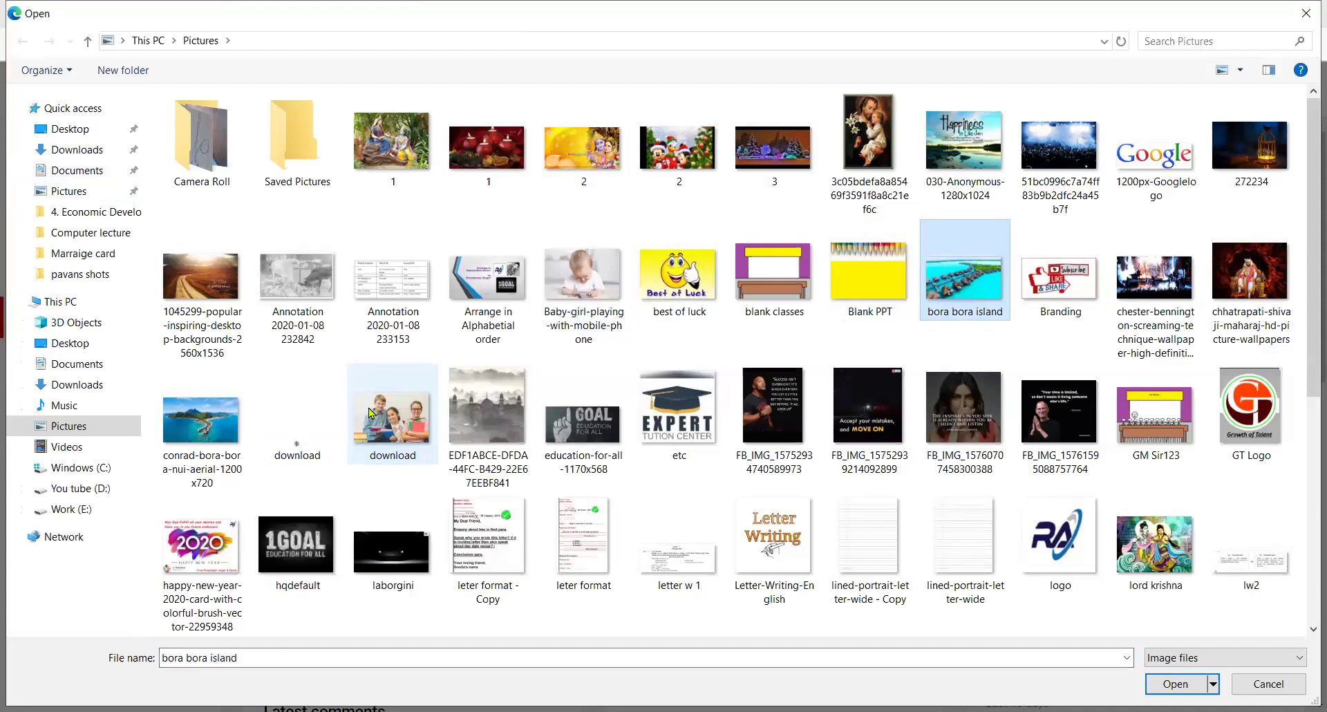
{"action": "key", "text": "b"}
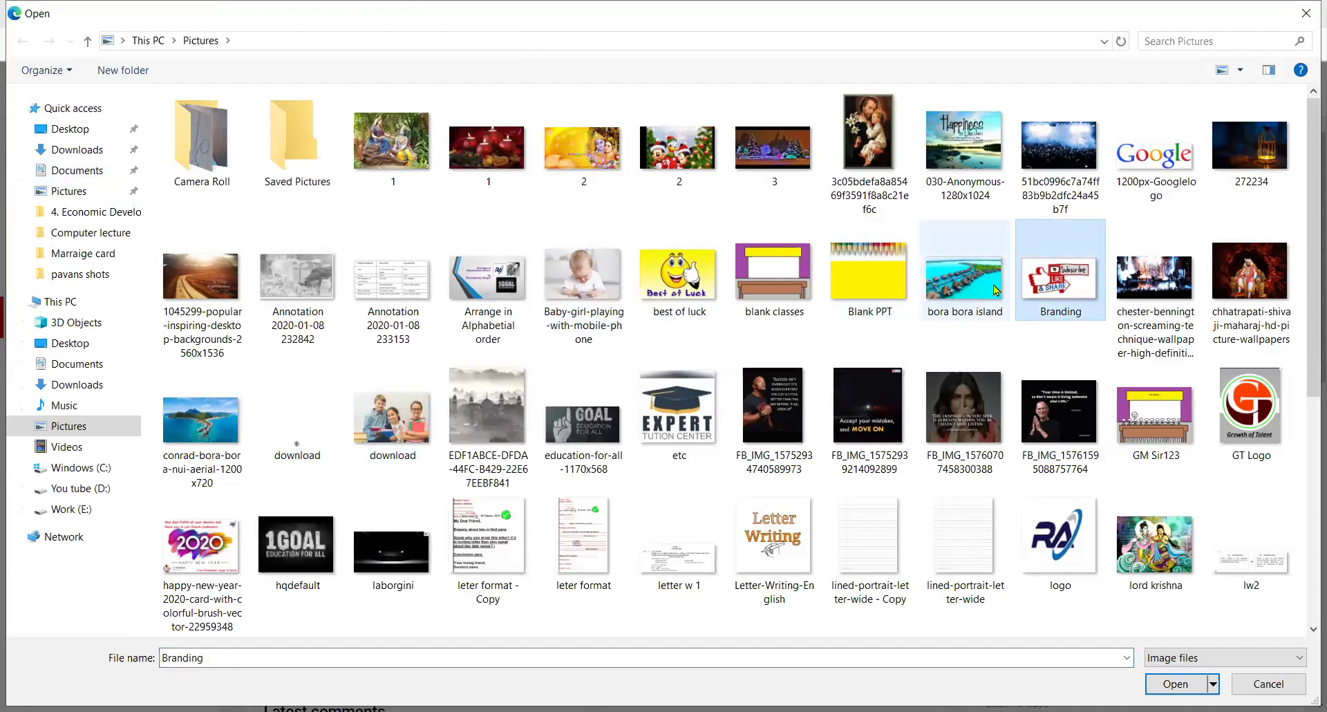
{"action": "double_click", "coordinate": [1031, 296]}
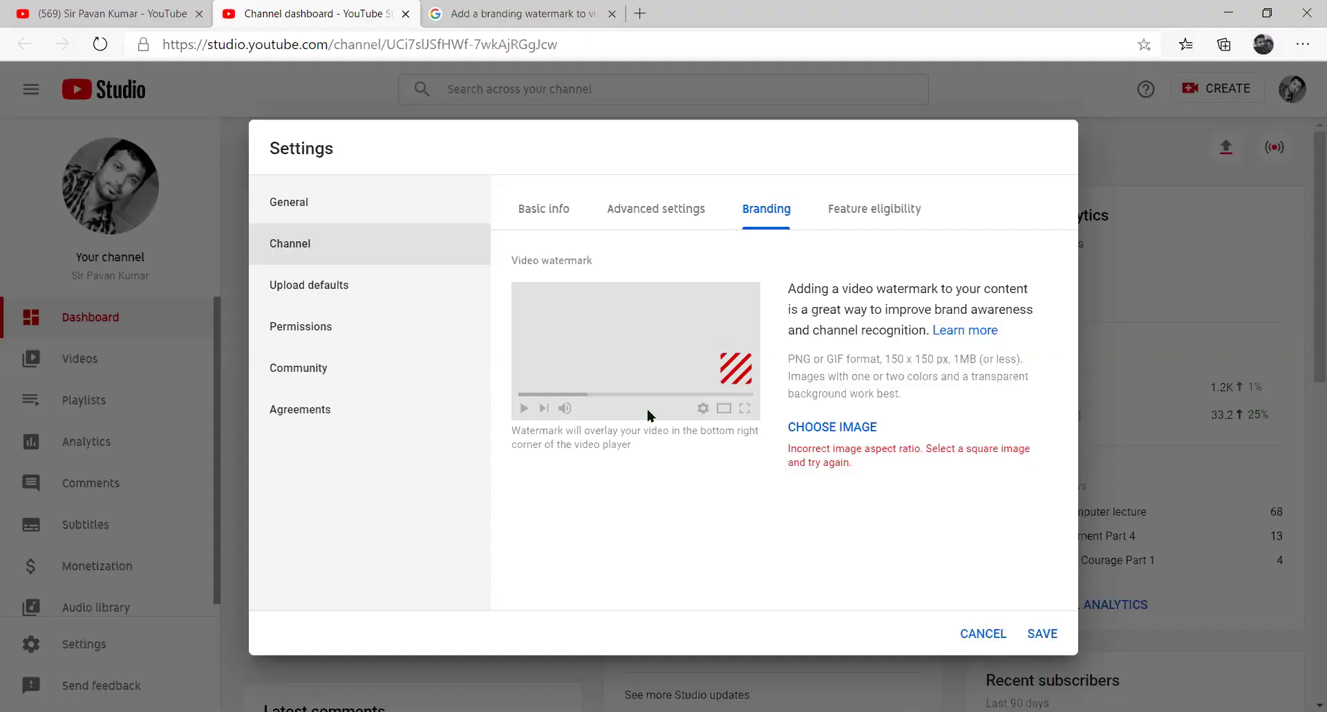
{"action": "left_click", "coordinate": [857, 433]}
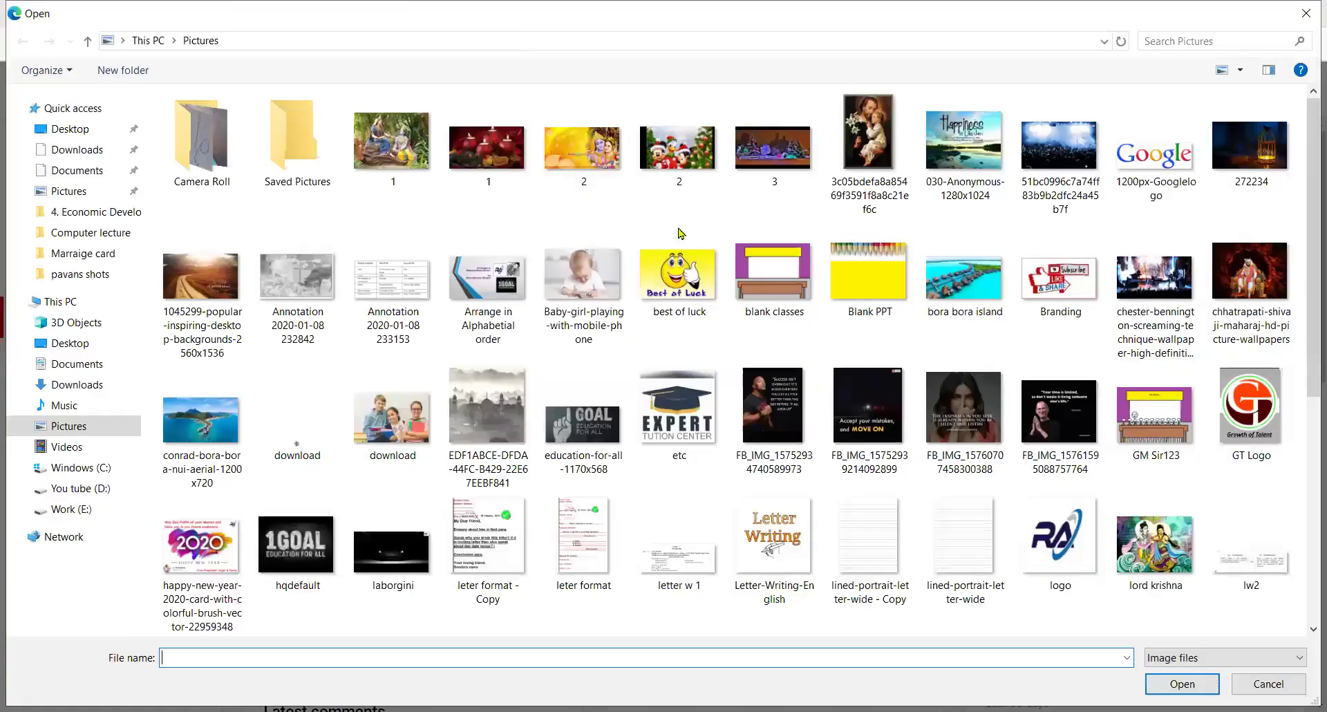
{"action": "left_click", "coordinate": [1064, 276]}
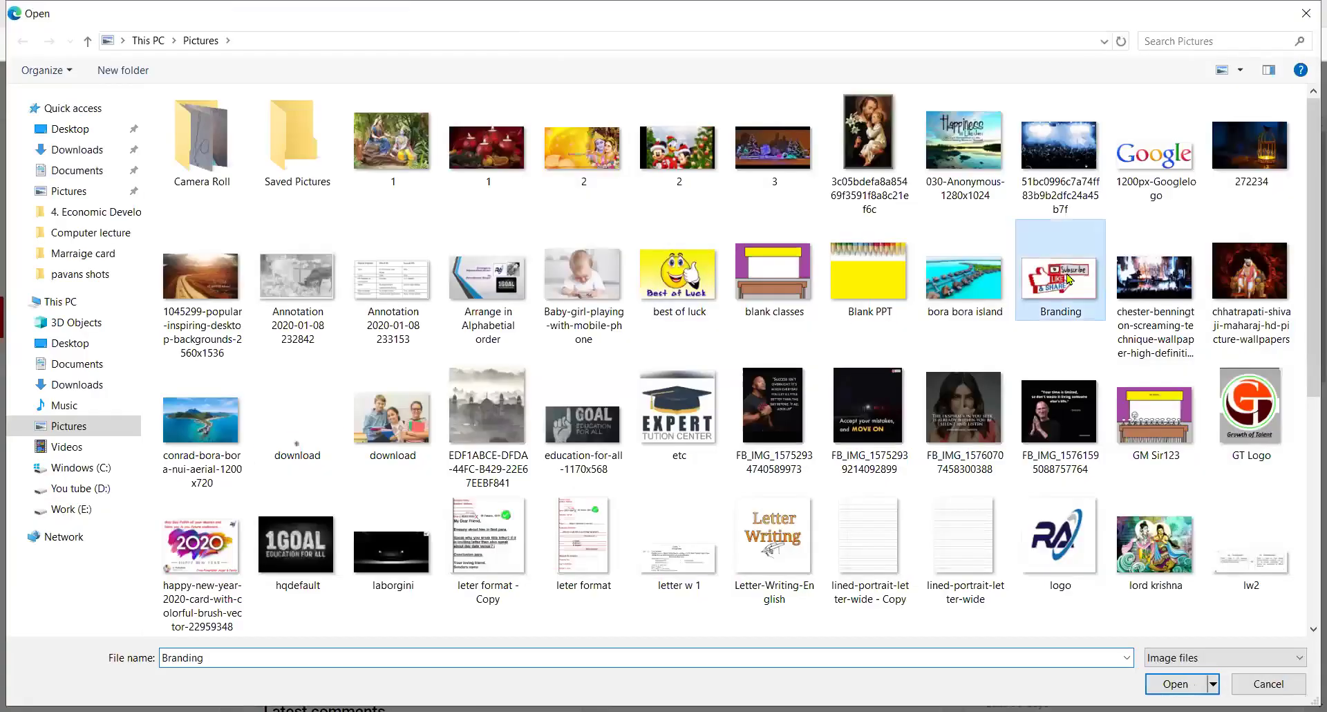
{"action": "left_click", "coordinate": [1168, 684]}
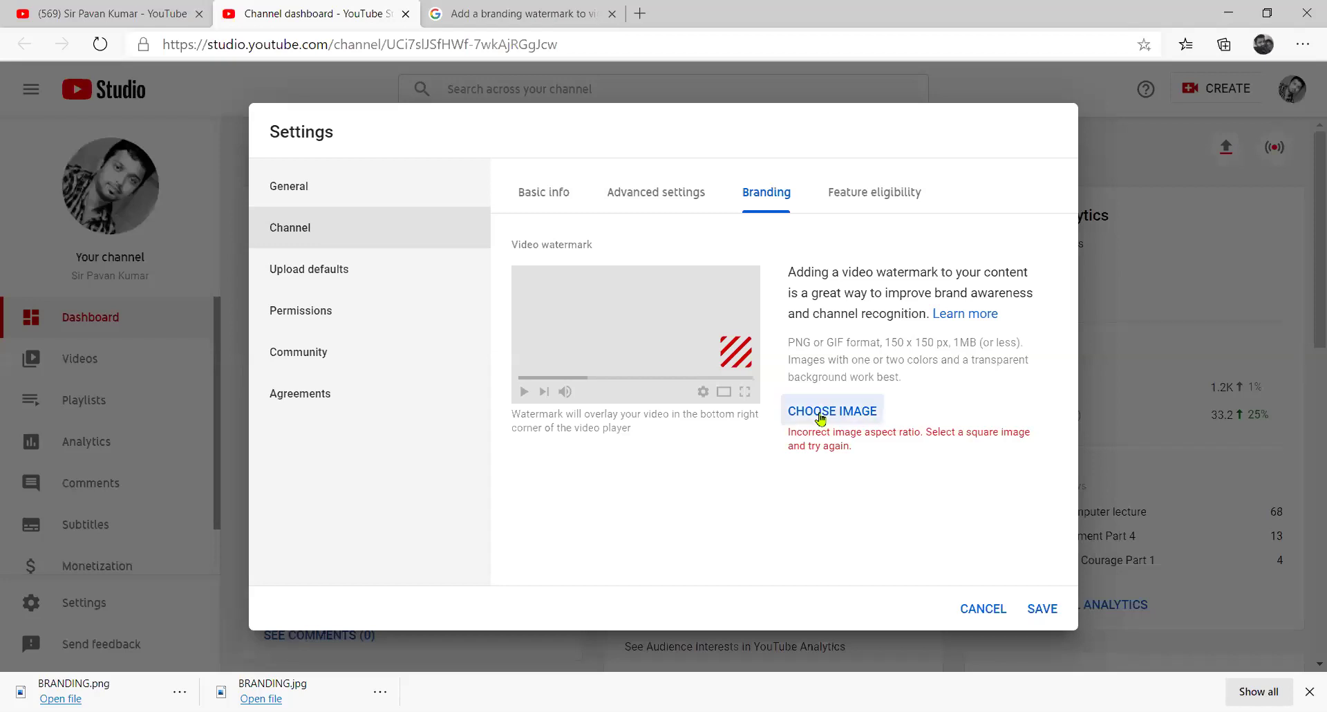
- Use the square BRANDING image from Downloads as watermark, shown for the Entire video, and save
{"action": "left_click", "coordinate": [820, 417]}
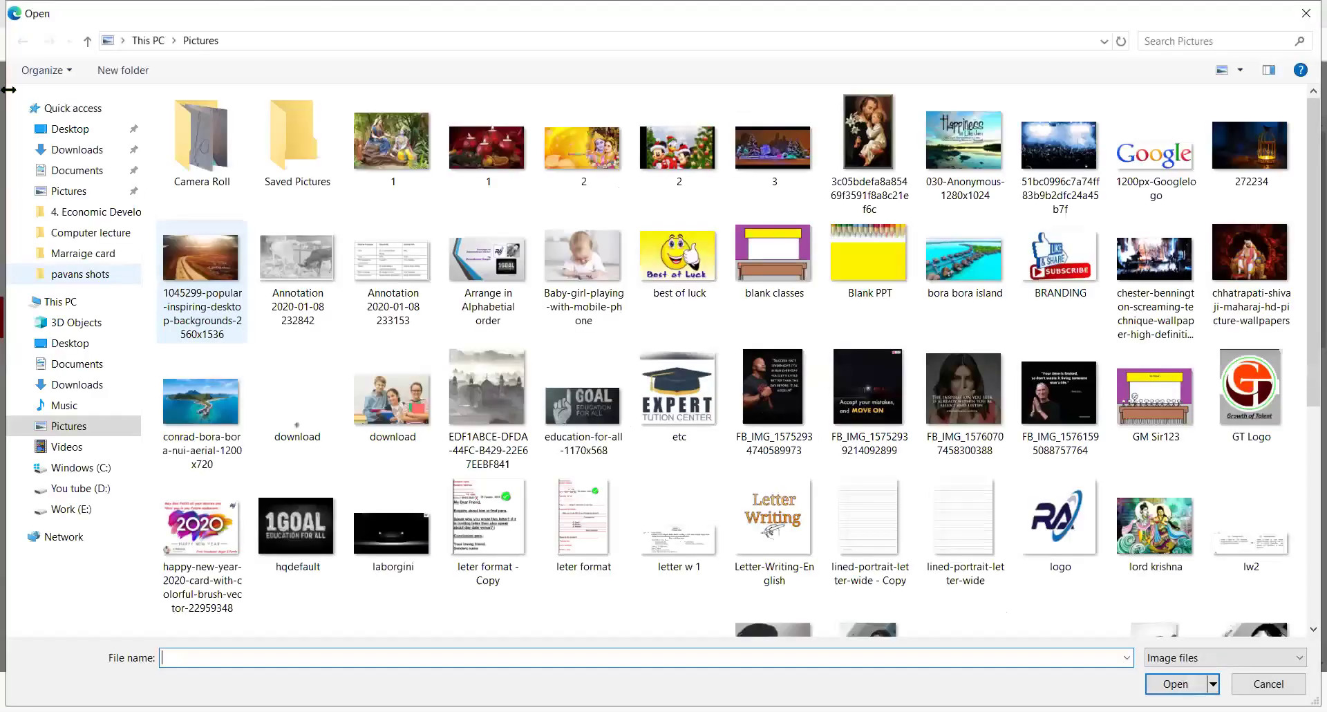
{"action": "left_click", "coordinate": [83, 151]}
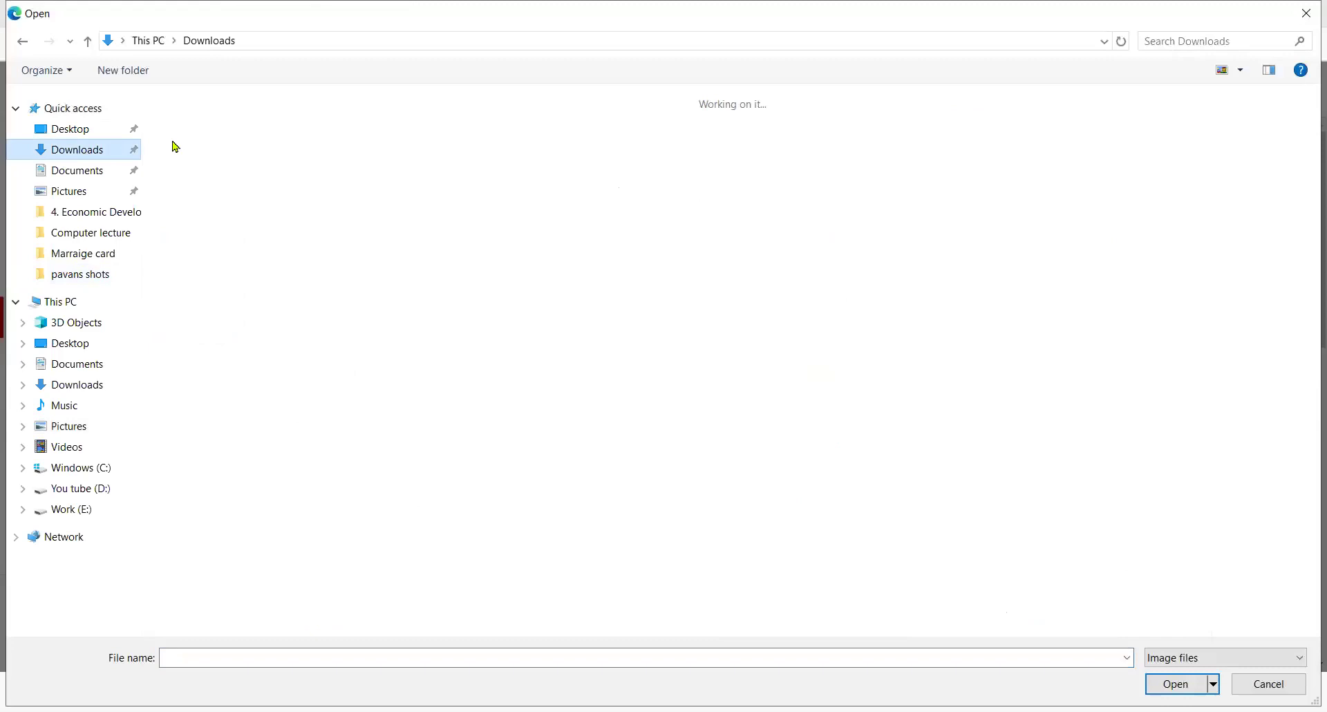
{"action": "left_click", "coordinate": [279, 166]}
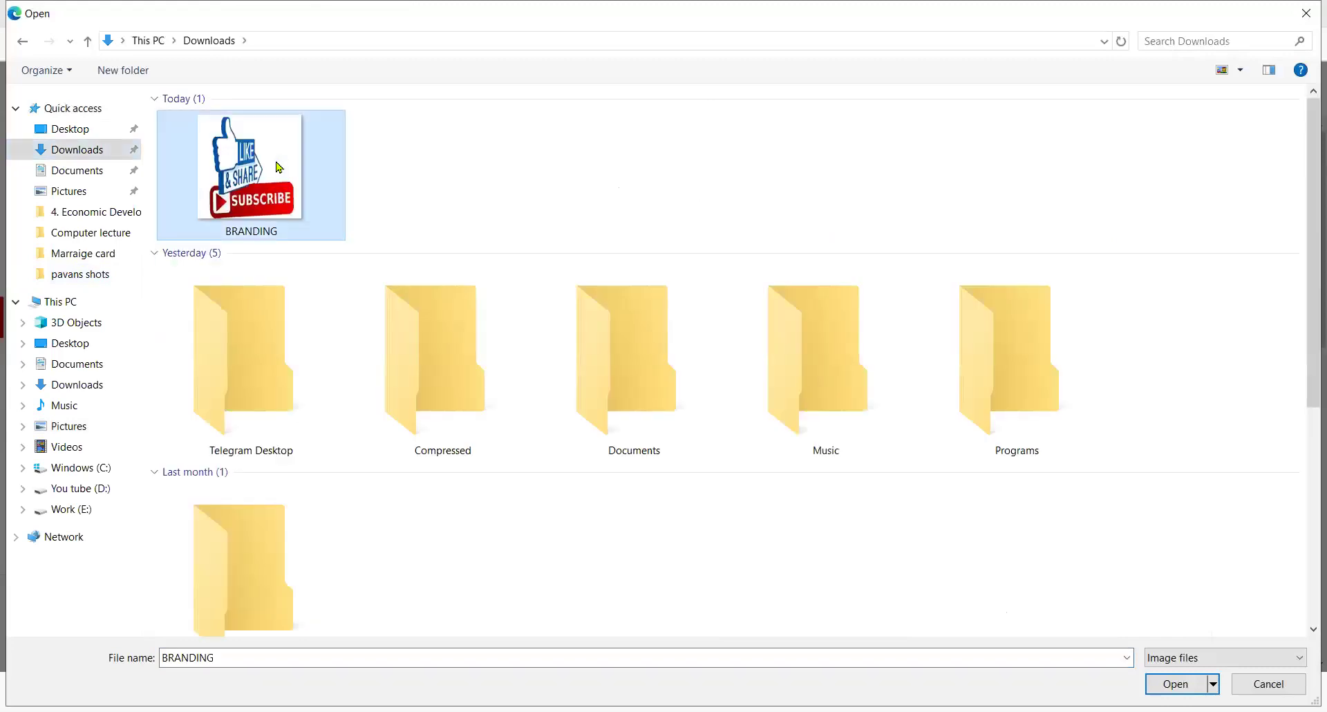
{"action": "double_click", "coordinate": [279, 167]}
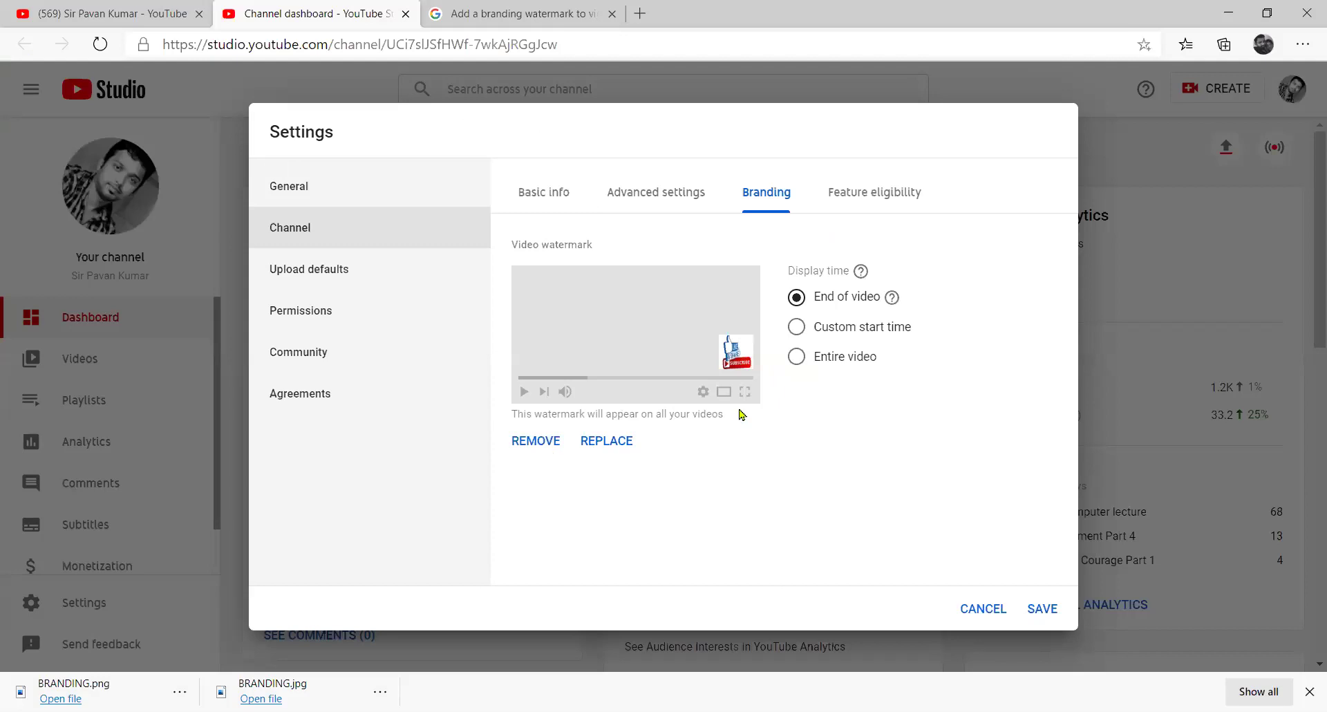
{"action": "left_click", "coordinate": [796, 358]}
{"action": "left_click", "coordinate": [1042, 609]}
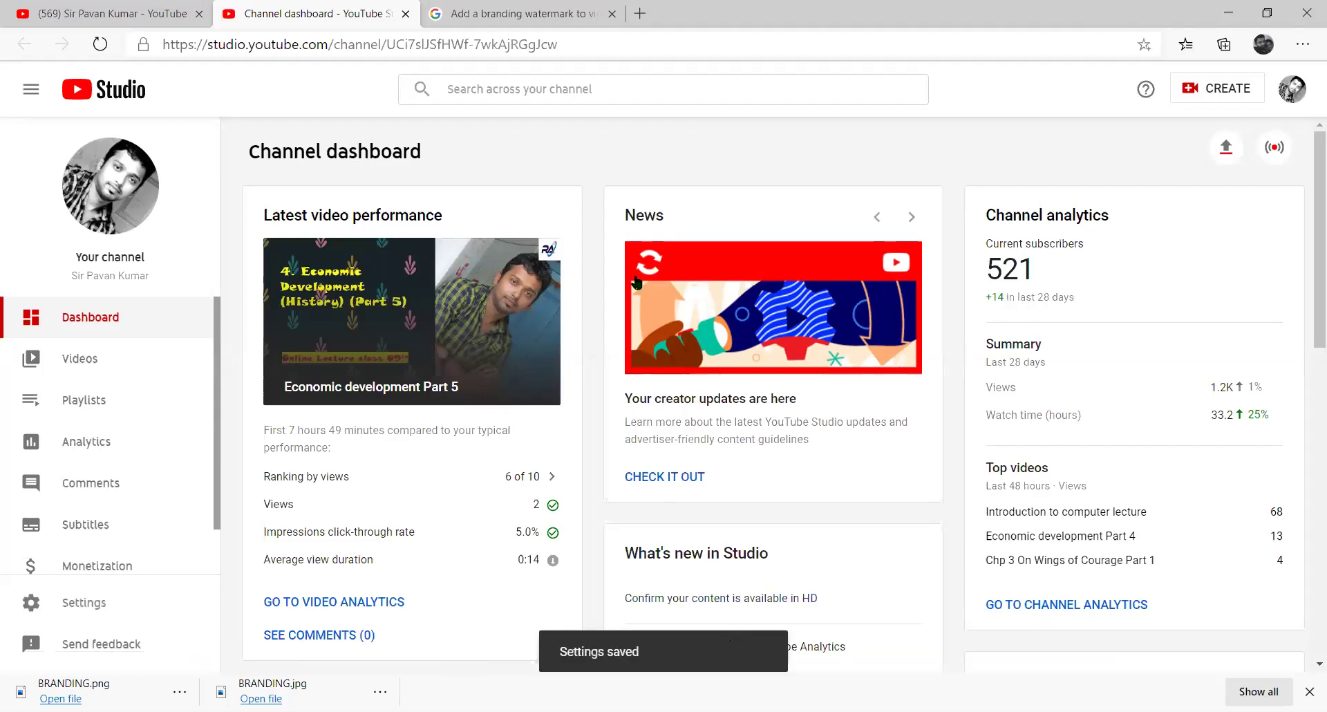
- Reopen the 'Introduction to computer lecture' video from your channel and pause it at 0:28
{"action": "left_click", "coordinate": [1292, 90]}
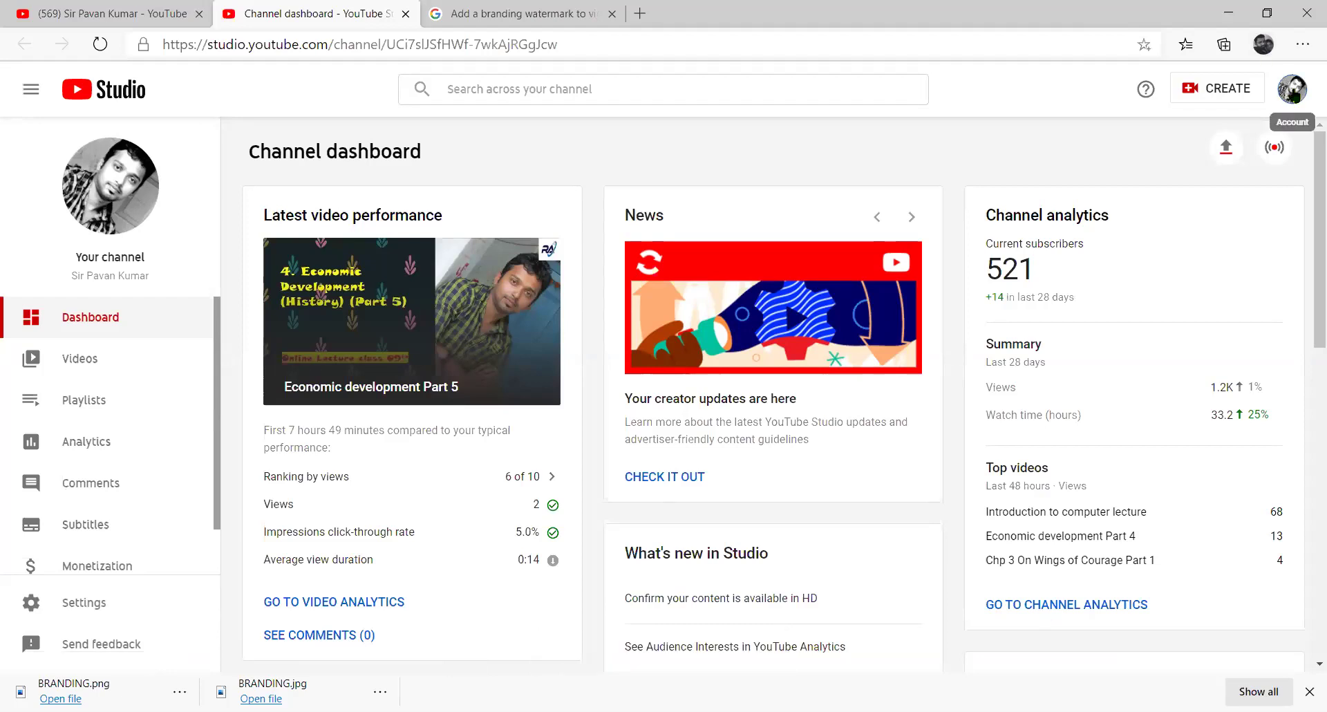
{"action": "left_click", "coordinate": [1147, 193]}
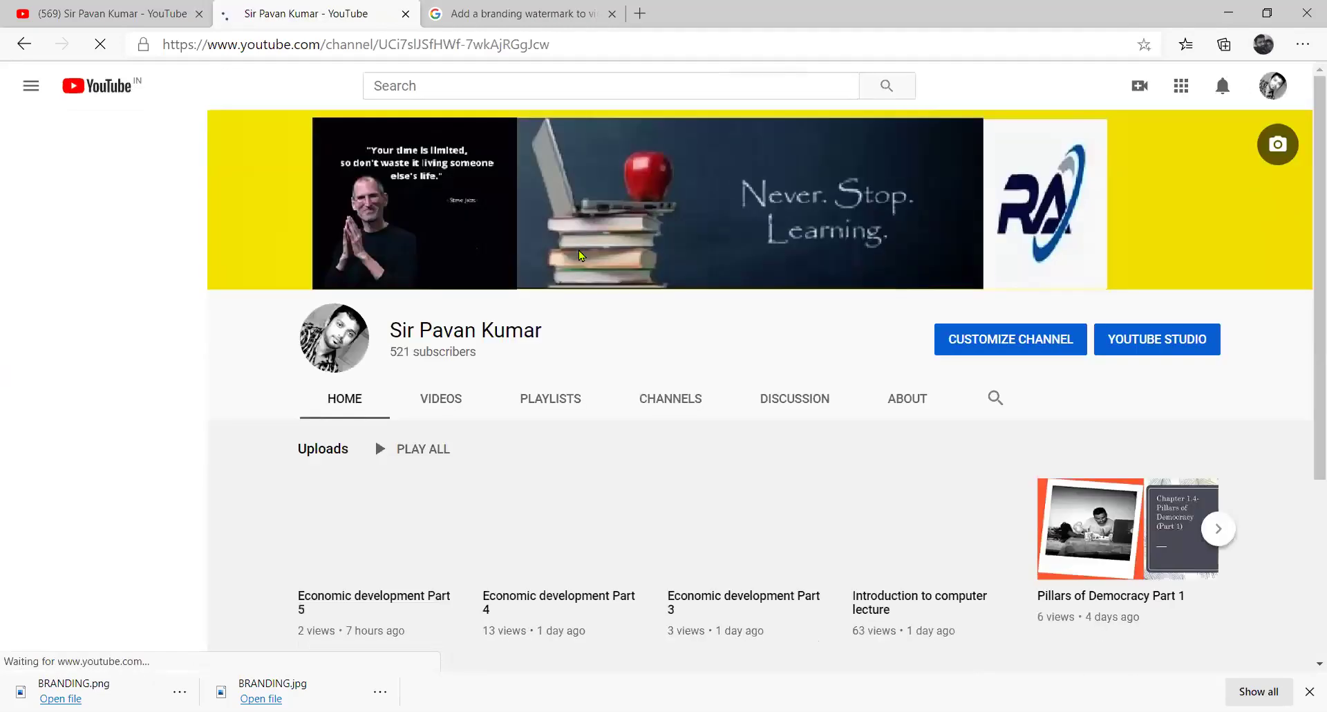
{"action": "left_click", "coordinate": [934, 602]}
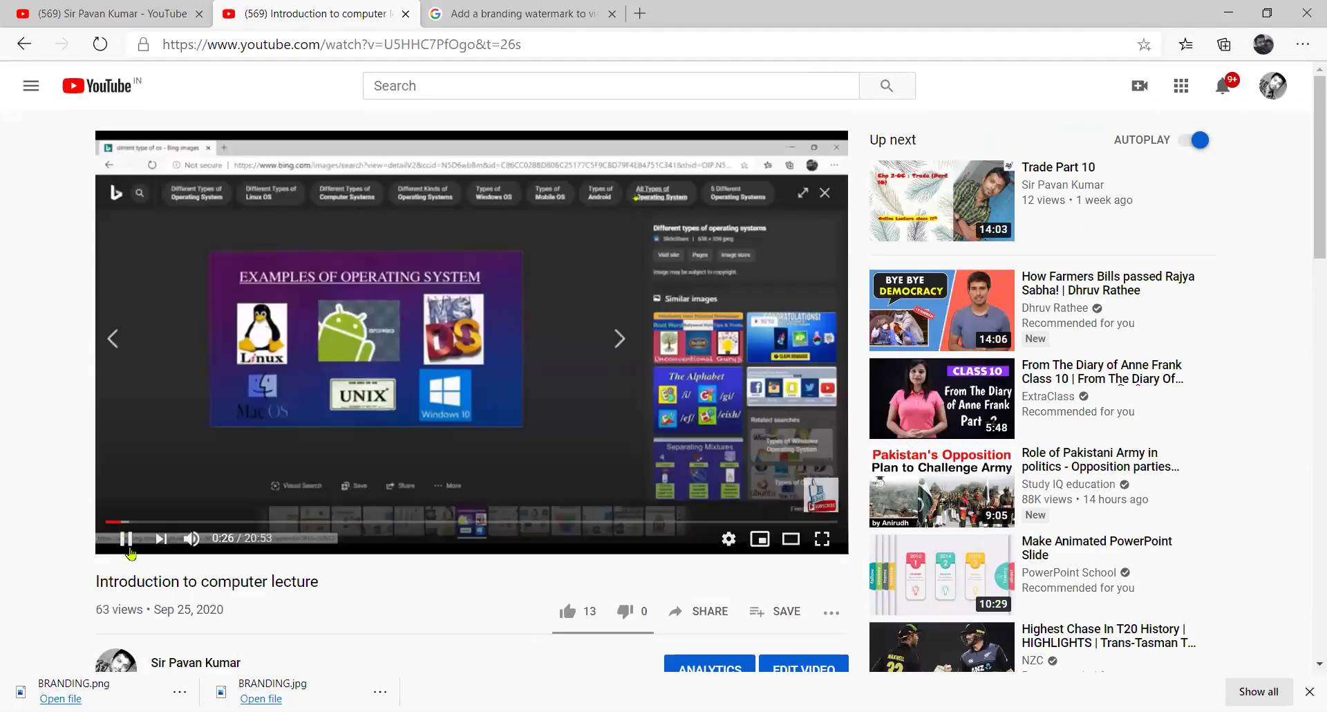
{"action": "left_click", "coordinate": [128, 545]}
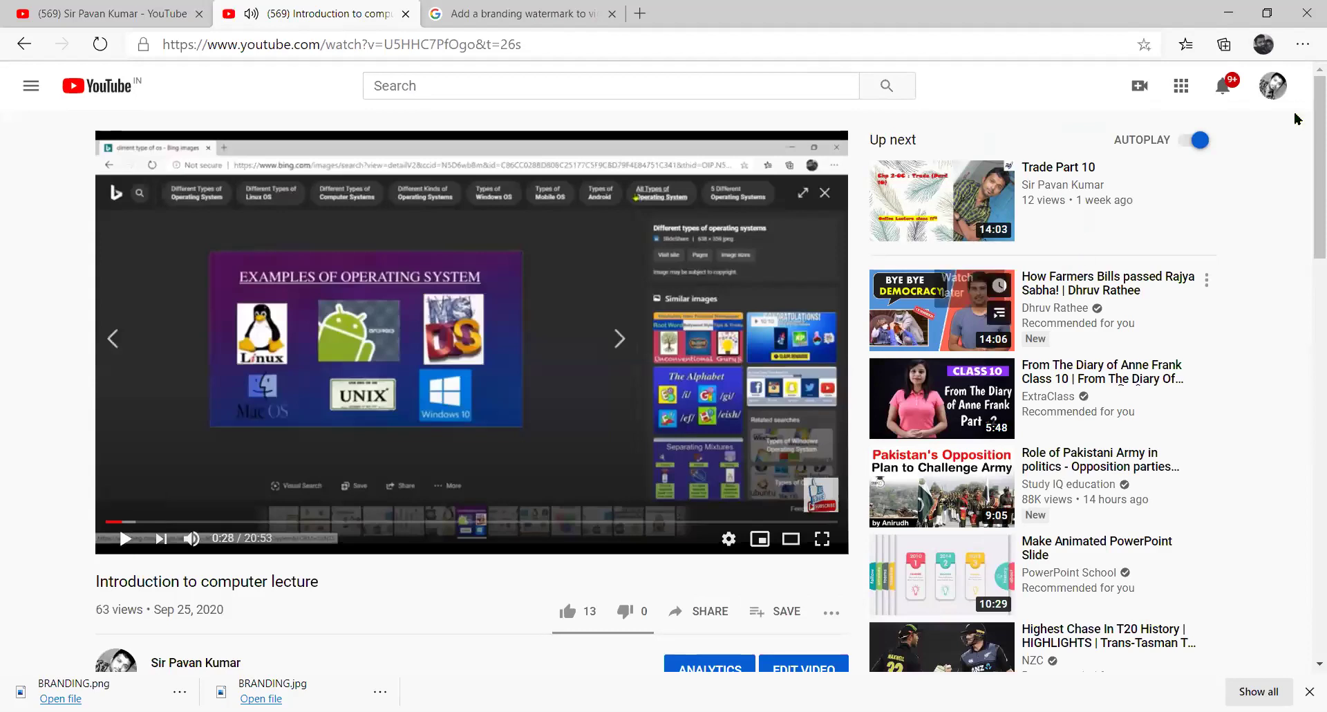
{"action": "left_click", "coordinate": [1275, 90]}
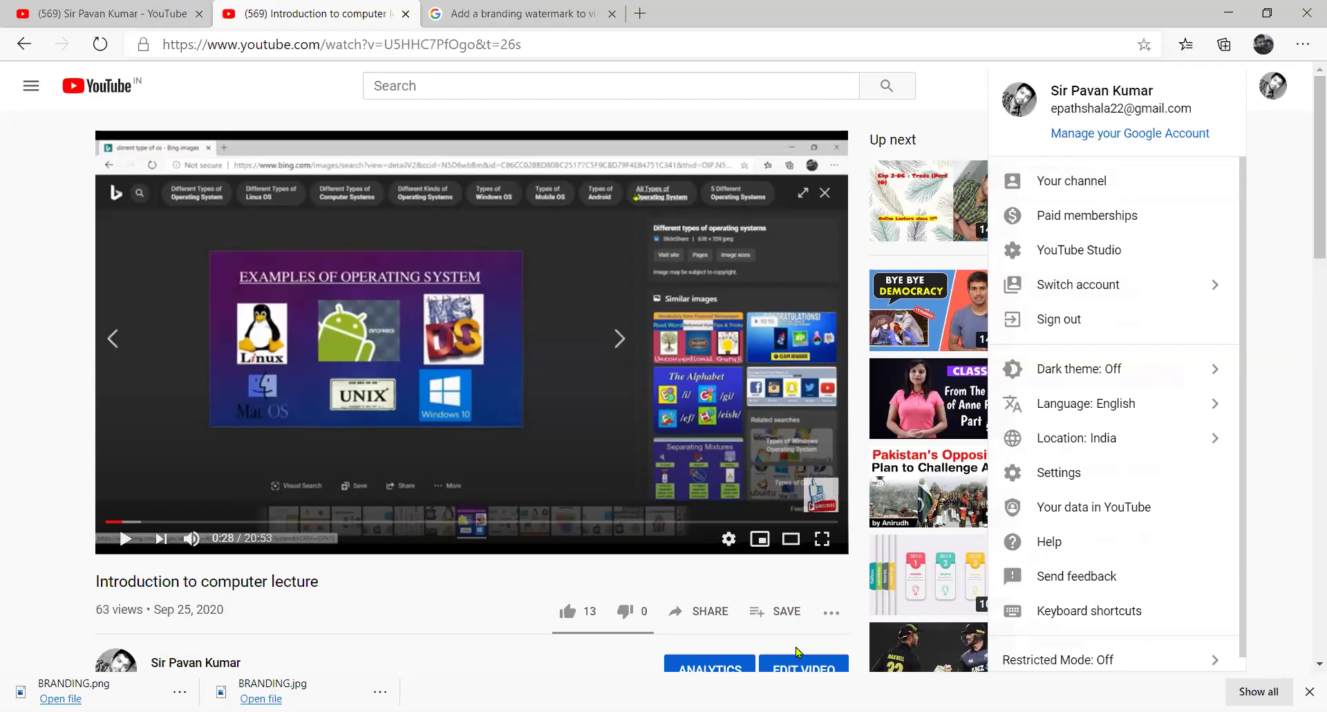
- Open the lecture's Studio details page, view its End screen editor, and discard changes
{"action": "left_click", "coordinate": [791, 672]}
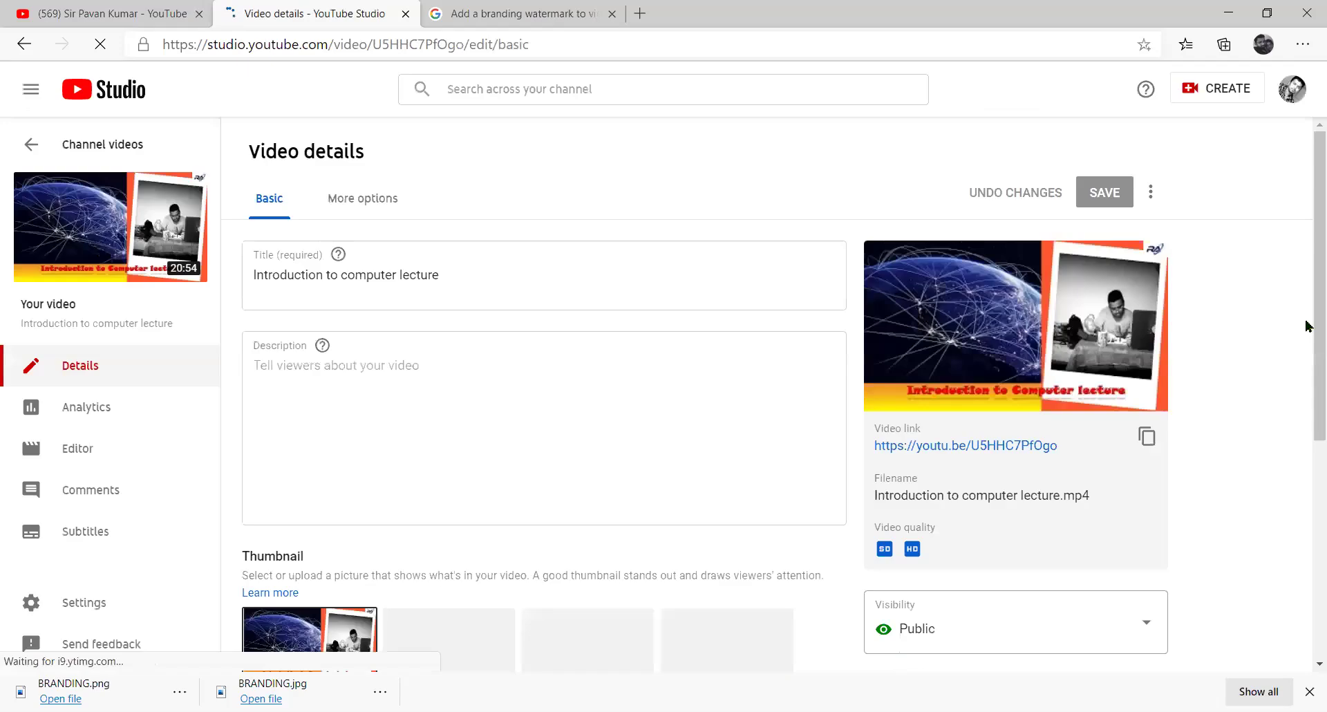
{"action": "scroll", "coordinate": [1307, 367], "scroll_direction": "down", "scroll_amount": 1}
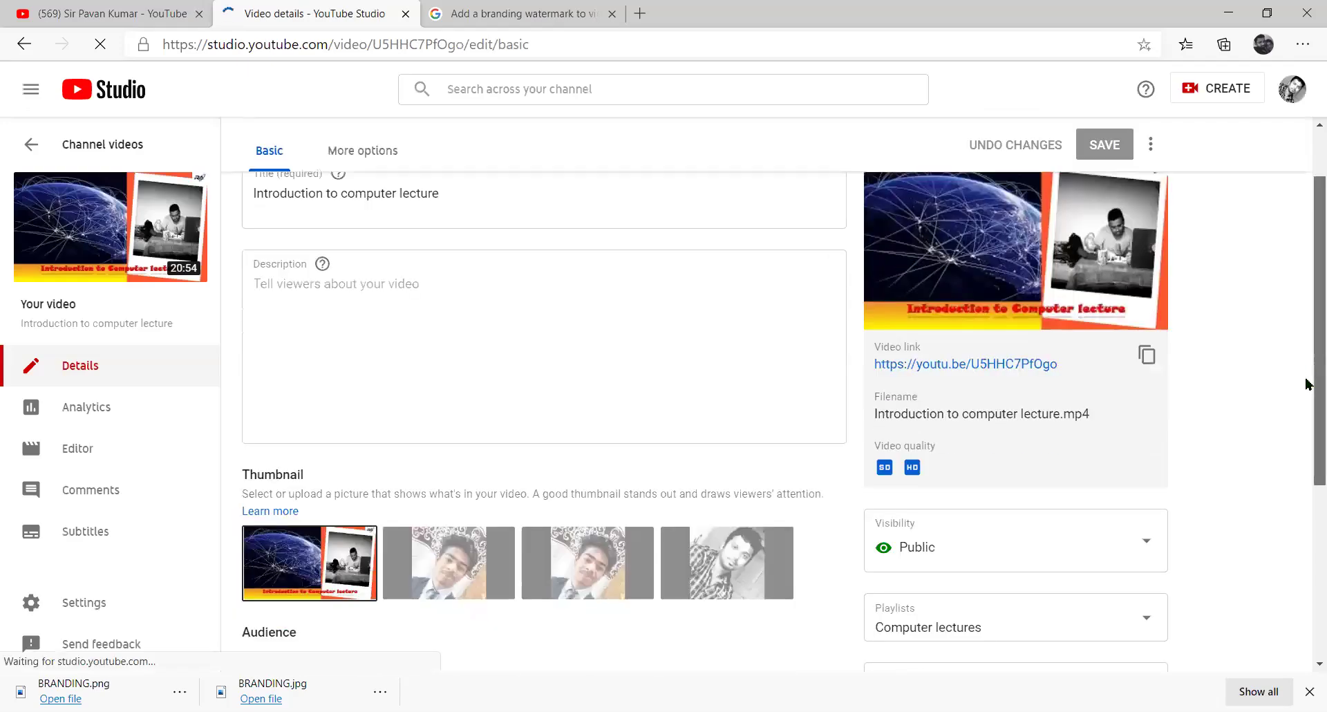
{"action": "scroll", "coordinate": [1308, 448], "scroll_direction": "down", "scroll_amount": 2}
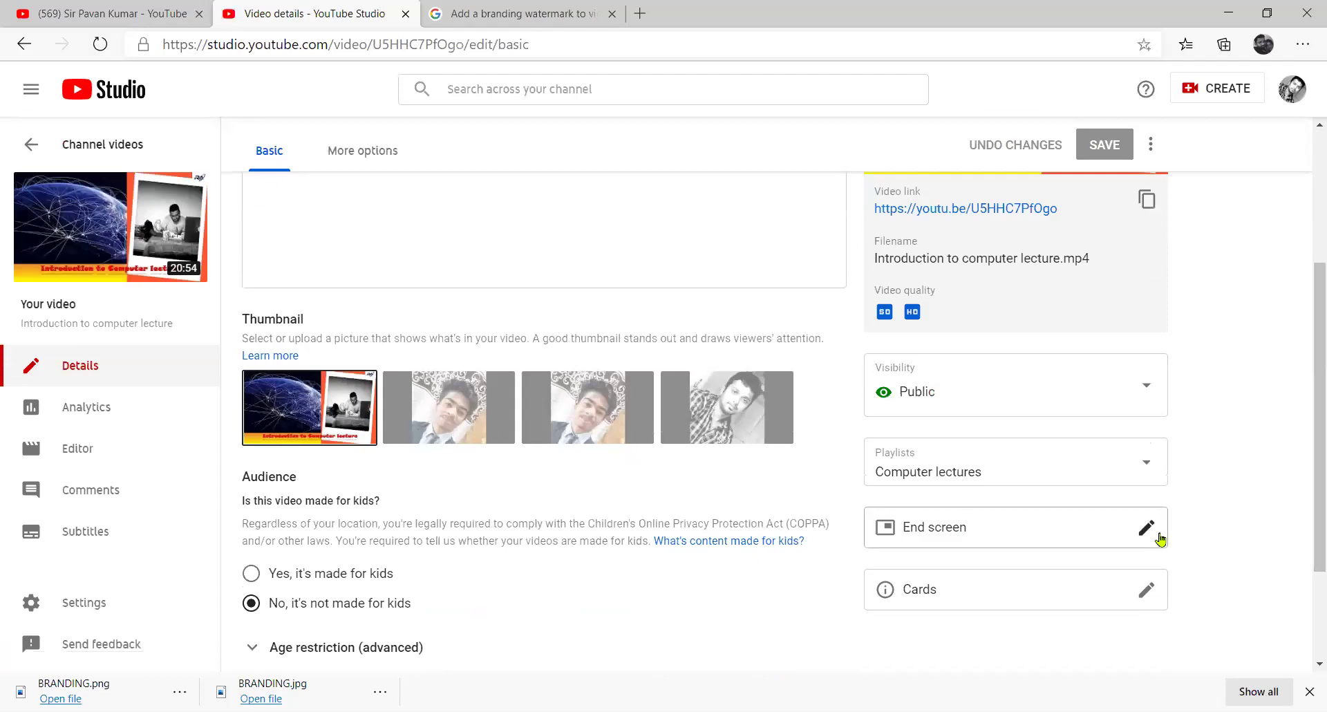
{"action": "left_click", "coordinate": [1150, 541]}
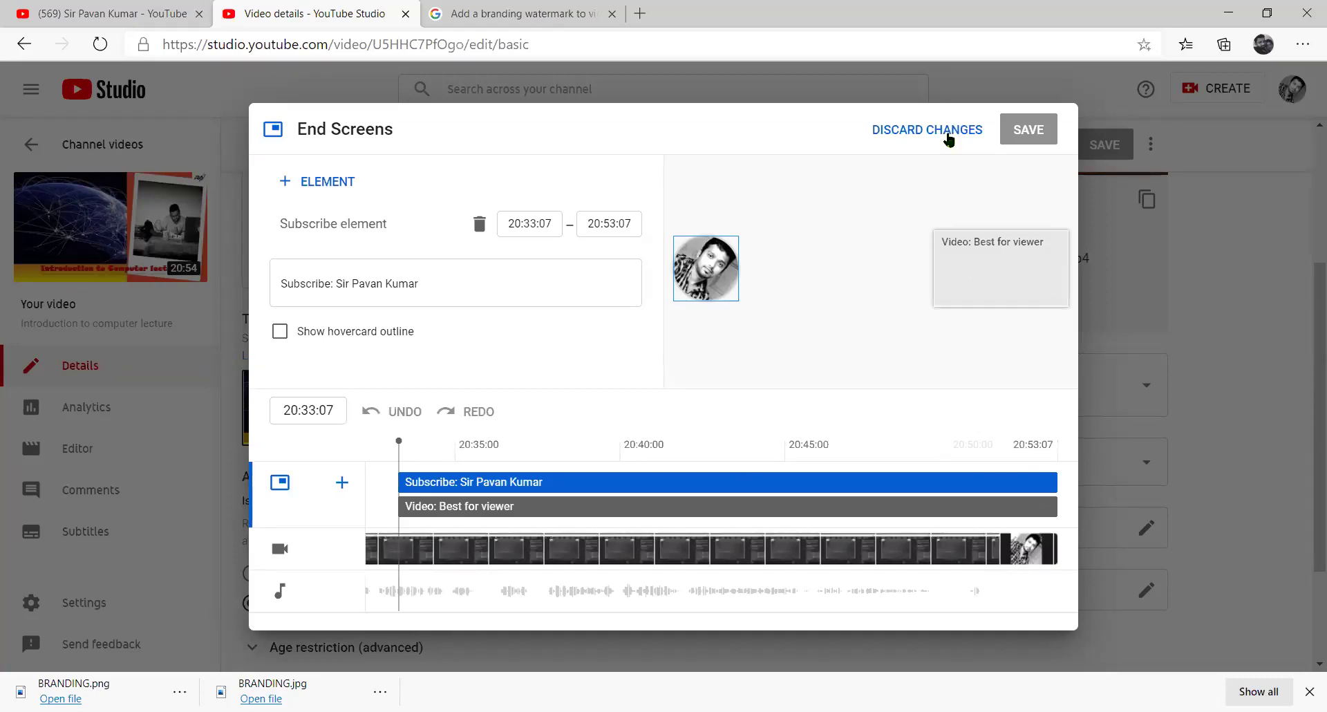
{"action": "left_click", "coordinate": [949, 138]}
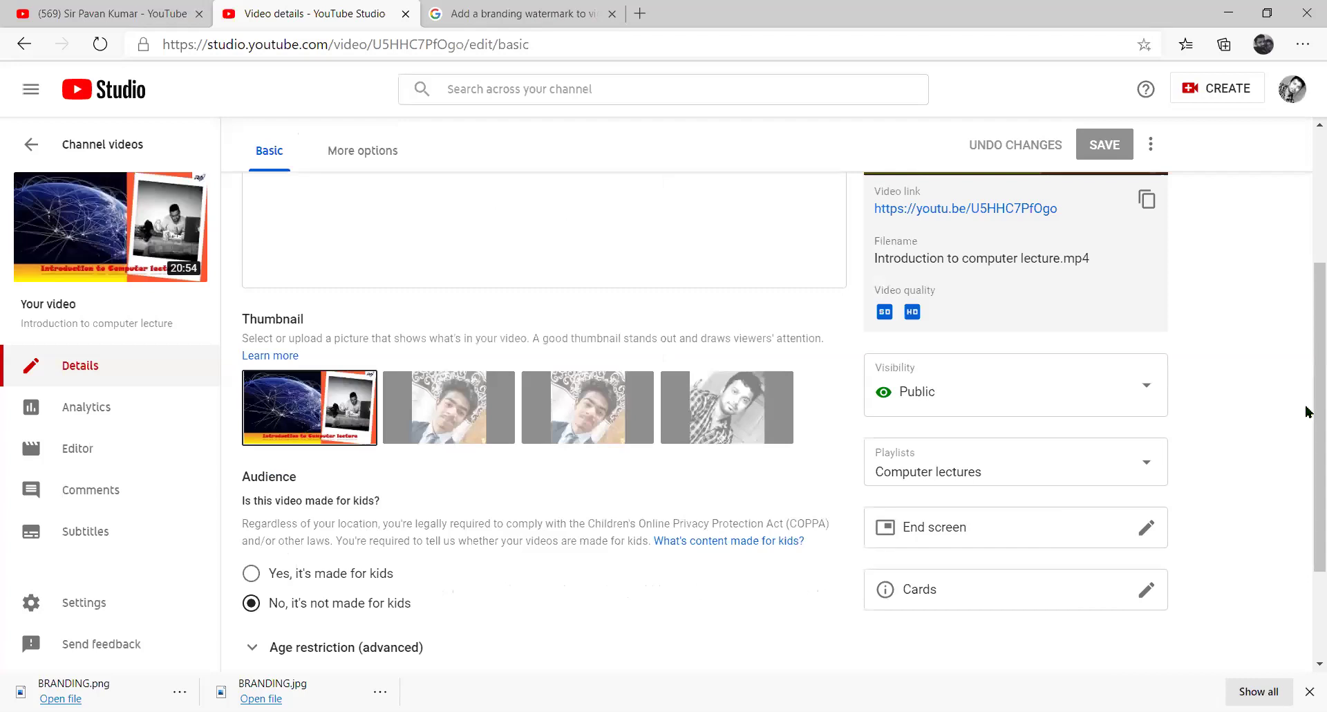
{"action": "scroll", "coordinate": [1306, 261], "scroll_direction": "up", "scroll_amount": 1}
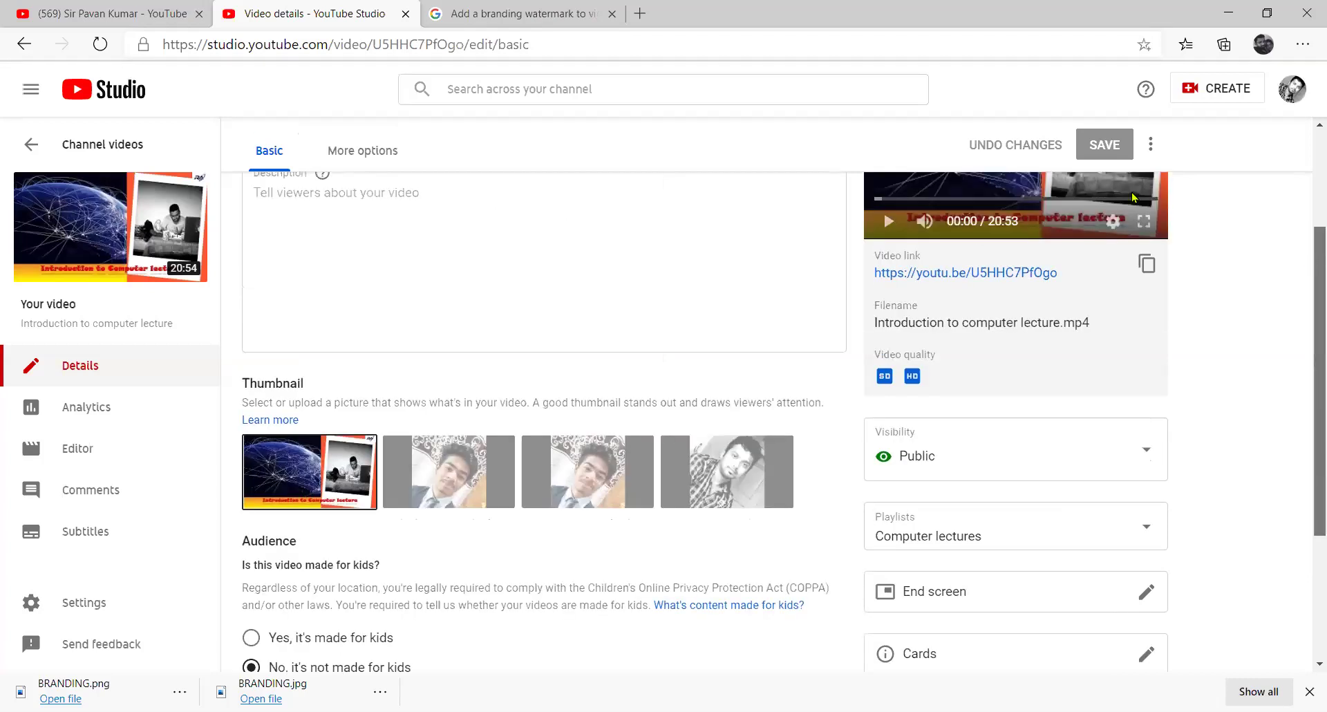